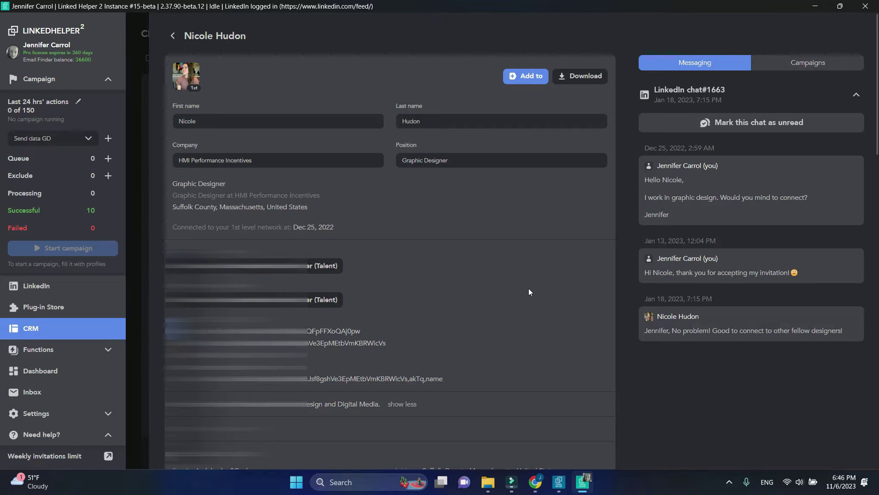
{"action": "scroll", "coordinate": [528, 292], "scroll_direction": "down", "scroll_amount": 5}
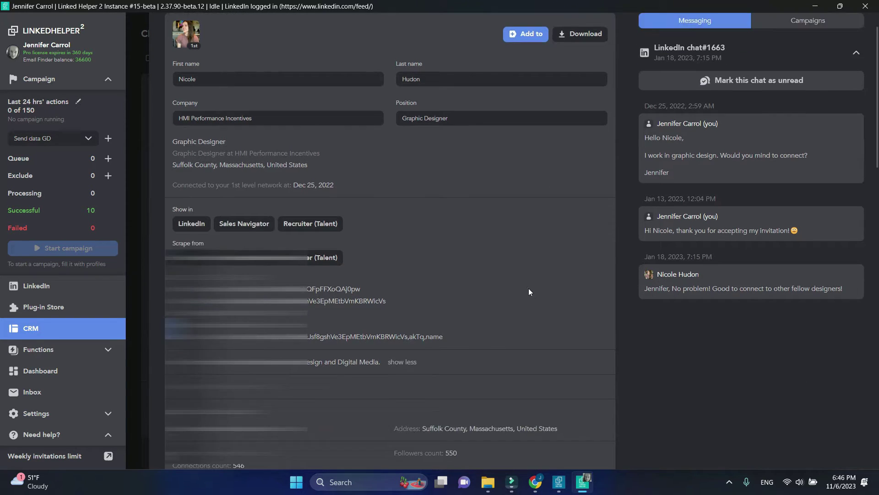
{"action": "scroll", "coordinate": [528, 292], "scroll_direction": "down", "scroll_amount": 5}
{"action": "scroll", "coordinate": [529, 291], "scroll_direction": "down", "scroll_amount": 5}
{"action": "scroll", "coordinate": [529, 291], "scroll_direction": "down", "scroll_amount": 3}
{"action": "scroll", "coordinate": [528, 292], "scroll_direction": "down", "scroll_amount": 5}
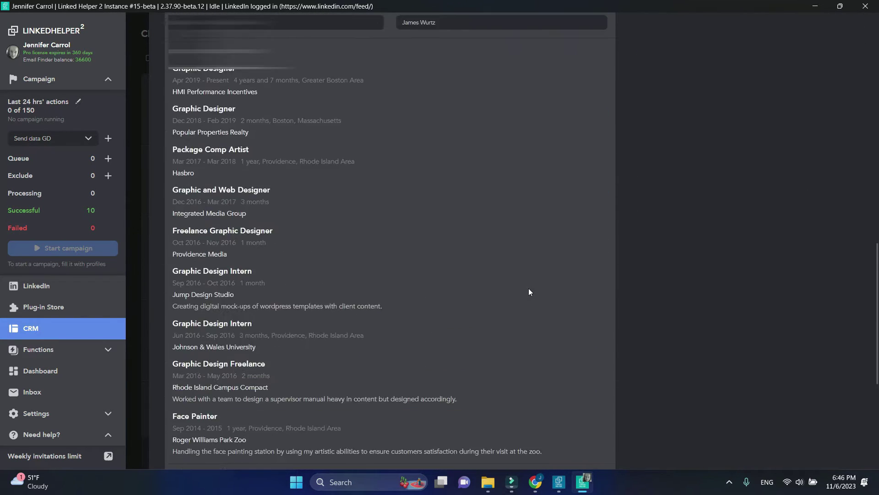
{"action": "scroll", "coordinate": [529, 291], "scroll_direction": "down", "scroll_amount": 3}
{"action": "scroll", "coordinate": [528, 292], "scroll_direction": "down", "scroll_amount": 3}
{"action": "scroll", "coordinate": [528, 291], "scroll_direction": "down", "scroll_amount": 2}
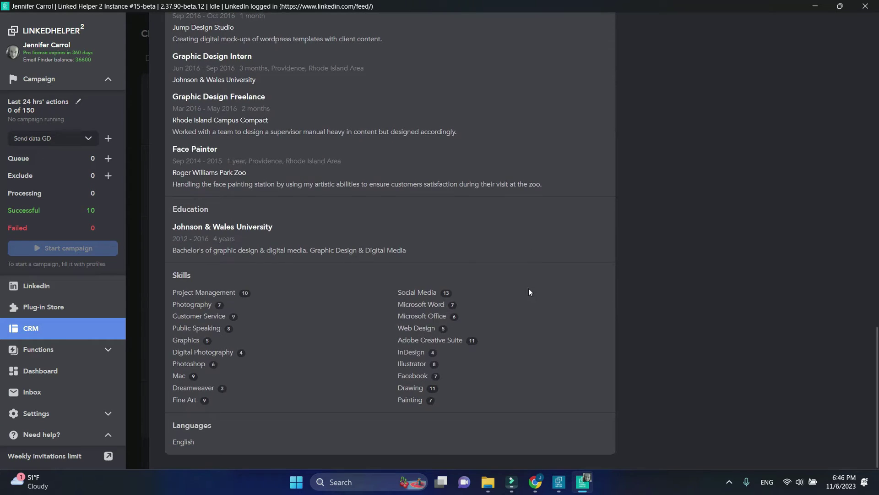
{"action": "scroll", "coordinate": [529, 291], "scroll_direction": "up", "scroll_amount": 5}
{"action": "scroll", "coordinate": [528, 292], "scroll_direction": "up", "scroll_amount": 5}
{"action": "scroll", "coordinate": [529, 291], "scroll_direction": "up", "scroll_amount": 5}
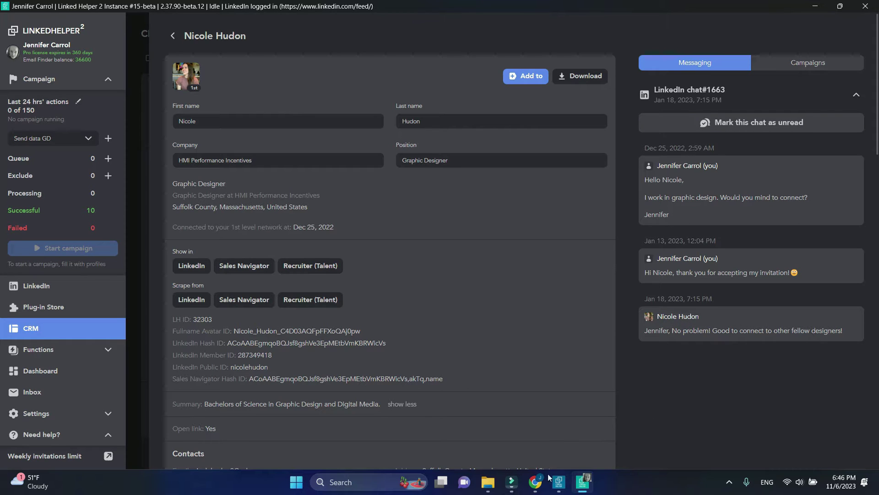
{"action": "left_click", "coordinate": [536, 481]}
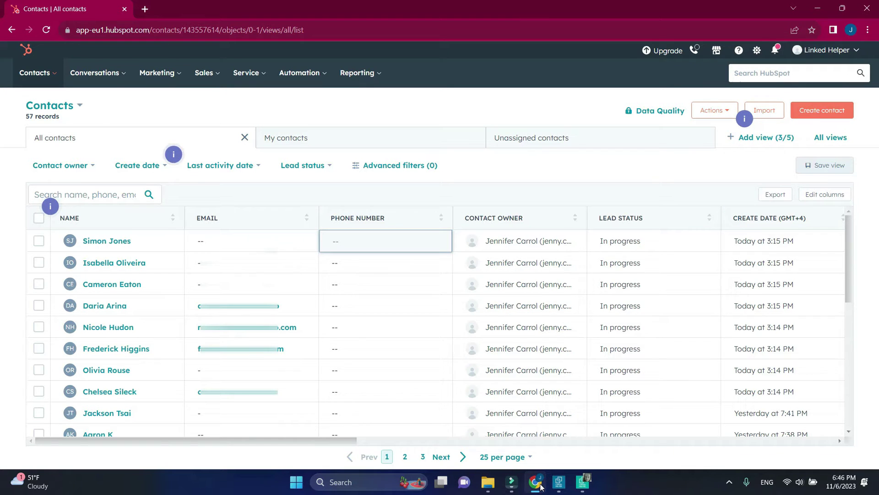
{"action": "left_click_drag", "start_coordinate": [344, 439], "coordinate": [758, 441]}
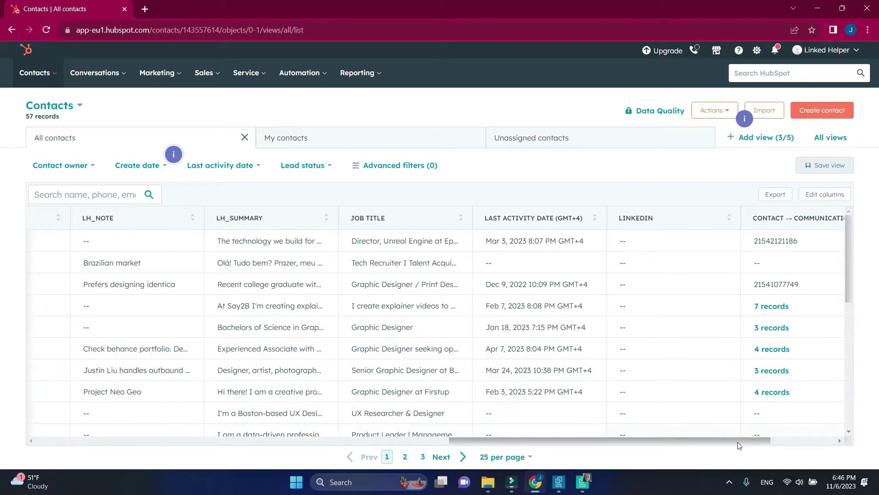
{"action": "left_click_drag", "start_coordinate": [738, 442], "coordinate": [804, 441]}
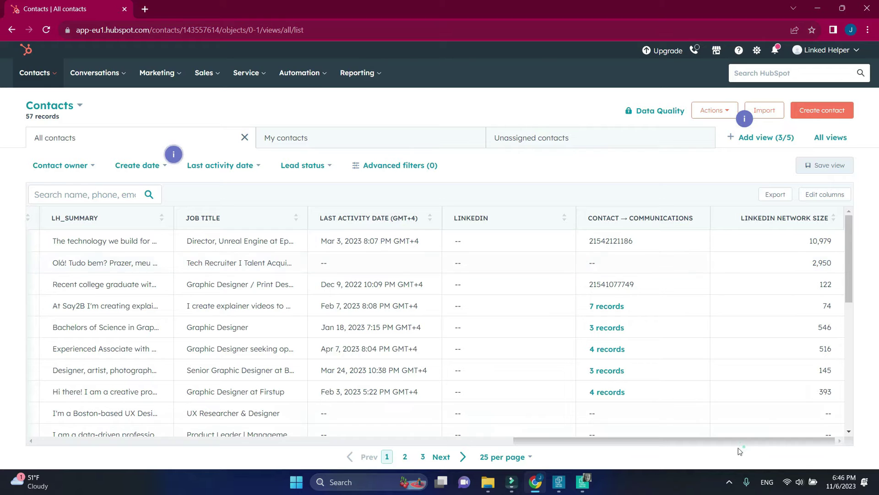
{"action": "left_click_drag", "start_coordinate": [742, 441], "coordinate": [69, 441]}
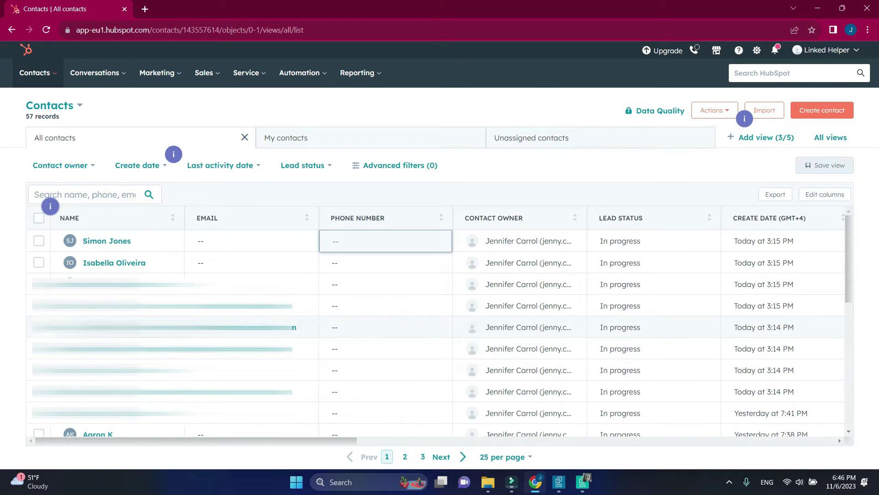
{"action": "left_click", "coordinate": [110, 327]}
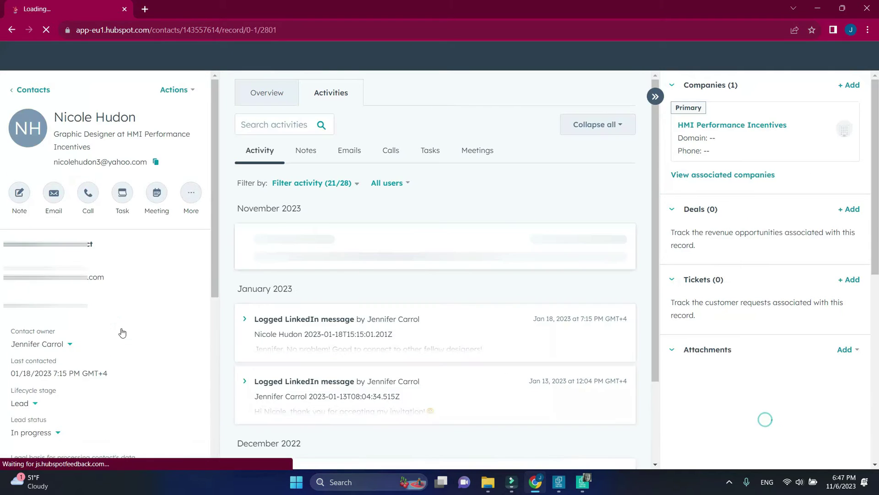
{"action": "scroll", "coordinate": [123, 333], "scroll_direction": "down", "scroll_amount": 3}
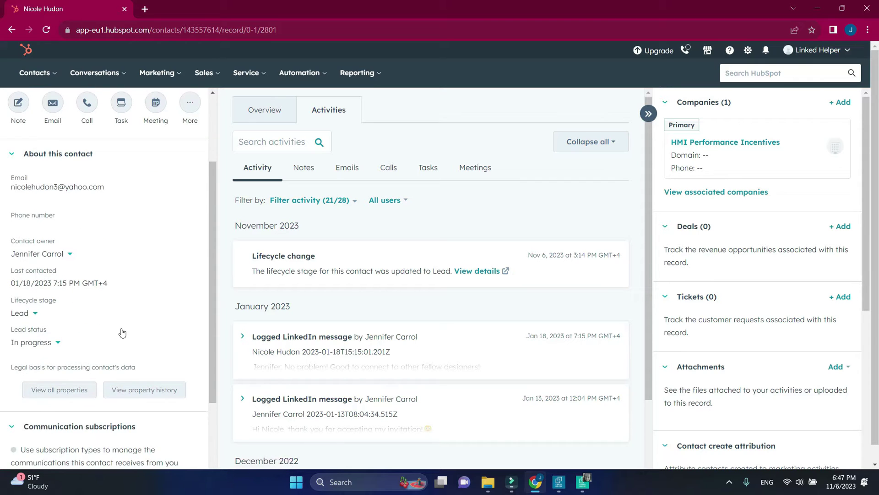
{"action": "scroll", "coordinate": [123, 333], "scroll_direction": "down", "scroll_amount": 2}
{"action": "scroll", "coordinate": [123, 333], "scroll_direction": "down", "scroll_amount": 1}
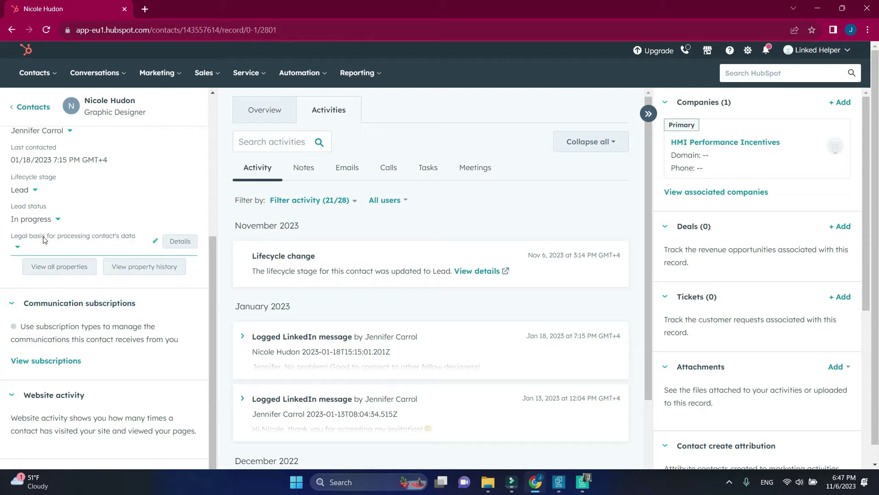
{"action": "left_click", "coordinate": [59, 267]}
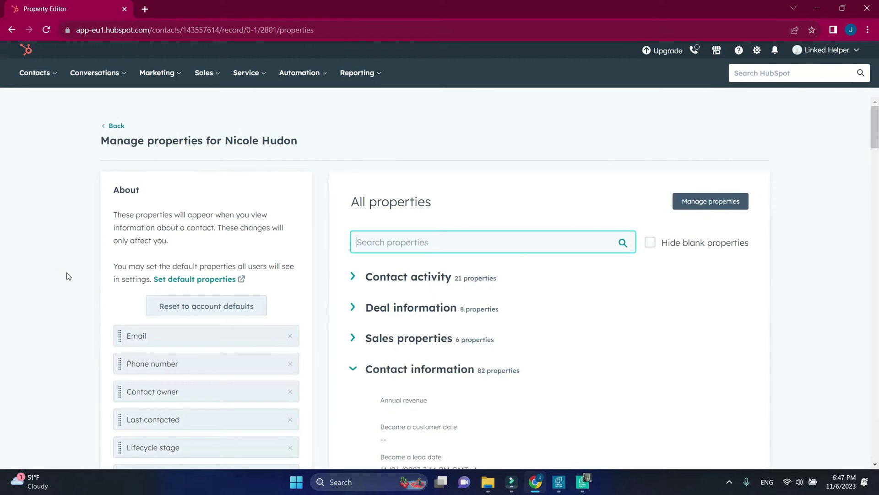
{"action": "scroll", "coordinate": [522, 368], "scroll_direction": "down", "scroll_amount": 3}
{"action": "scroll", "coordinate": [523, 368], "scroll_direction": "down", "scroll_amount": 1}
{"action": "scroll", "coordinate": [639, 367], "scroll_direction": "down", "scroll_amount": 4}
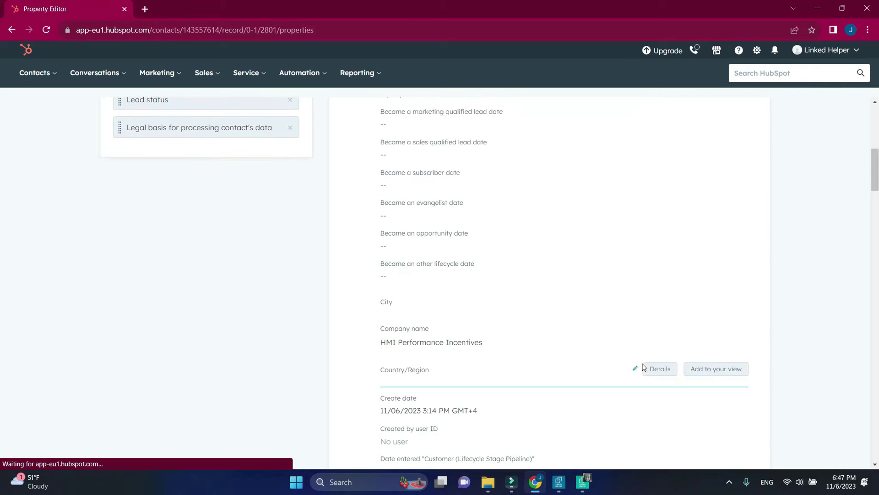
{"action": "scroll", "coordinate": [643, 368], "scroll_direction": "down", "scroll_amount": 2}
{"action": "scroll", "coordinate": [644, 367], "scroll_direction": "down", "scroll_amount": 3}
{"action": "scroll", "coordinate": [643, 367], "scroll_direction": "down", "scroll_amount": 3}
{"action": "scroll", "coordinate": [644, 367], "scroll_direction": "down", "scroll_amount": 3}
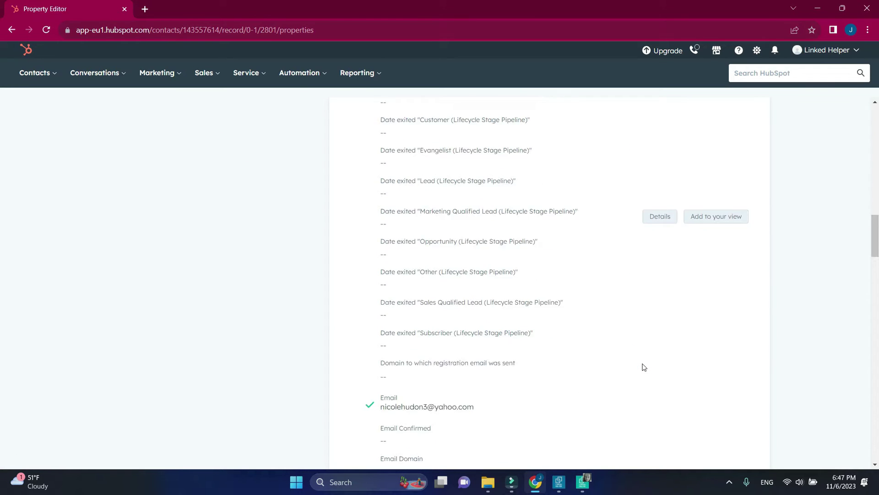
{"action": "scroll", "coordinate": [643, 367], "scroll_direction": "down", "scroll_amount": 2}
{"action": "scroll", "coordinate": [643, 367], "scroll_direction": "down", "scroll_amount": 2}
{"action": "scroll", "coordinate": [644, 367], "scroll_direction": "down", "scroll_amount": 3}
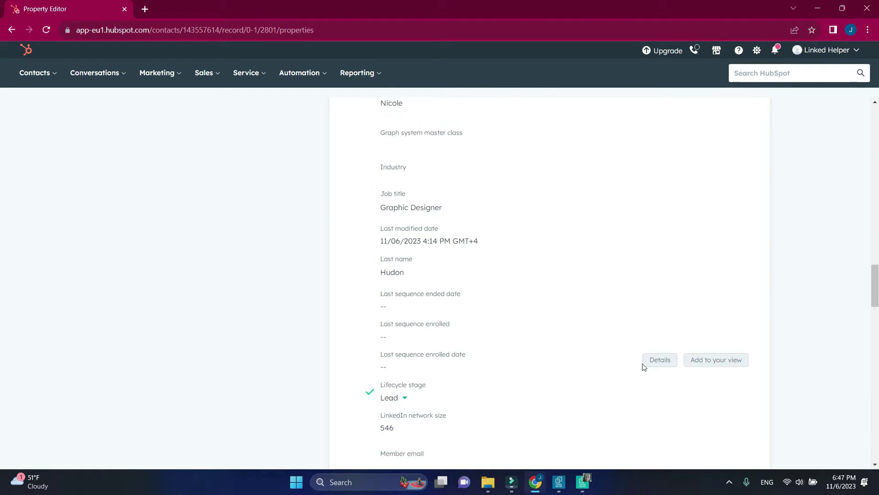
{"action": "scroll", "coordinate": [644, 367], "scroll_direction": "down", "scroll_amount": 8}
{"action": "scroll", "coordinate": [756, 369], "scroll_direction": "down", "scroll_amount": 4}
{"action": "scroll", "coordinate": [756, 368], "scroll_direction": "down", "scroll_amount": 3}
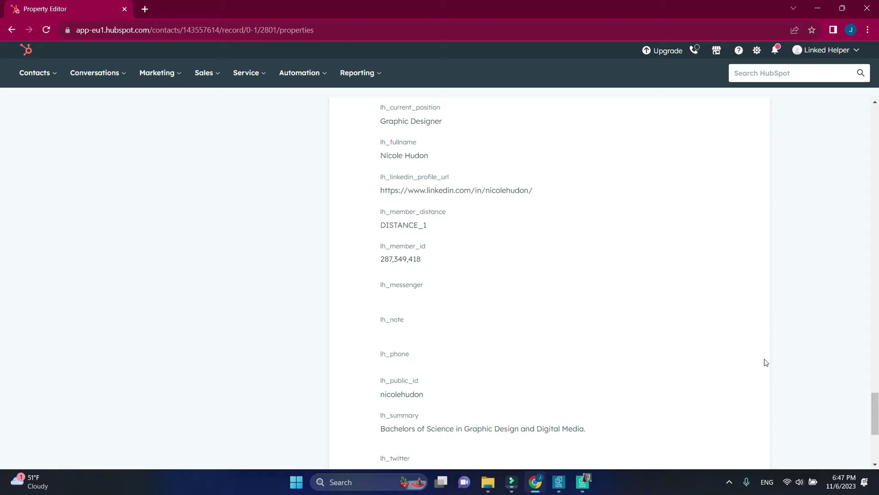
{"action": "scroll", "coordinate": [715, 368], "scroll_direction": "down", "scroll_amount": 5}
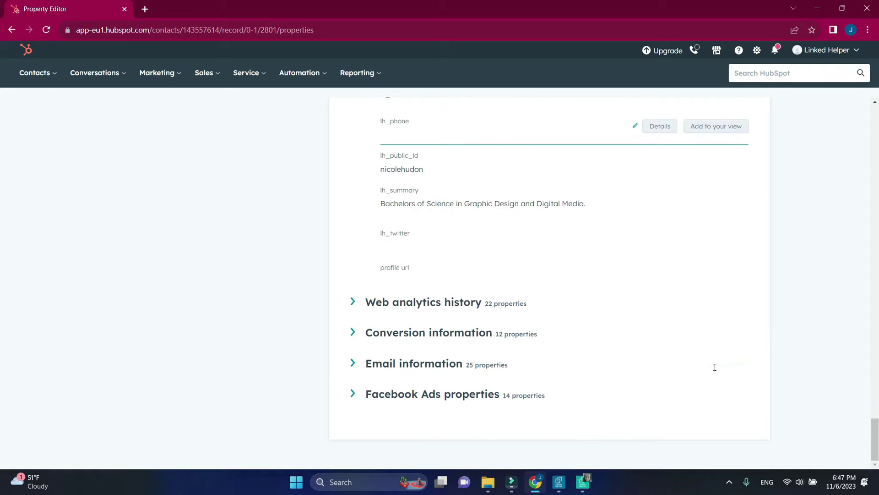
{"action": "scroll", "coordinate": [715, 372], "scroll_direction": "up", "scroll_amount": 6}
{"action": "scroll", "coordinate": [715, 371], "scroll_direction": "up", "scroll_amount": 8}
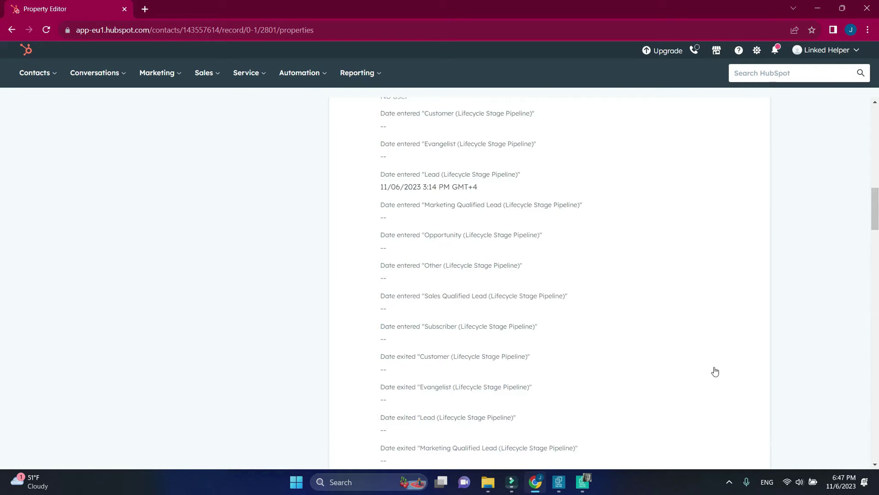
{"action": "scroll", "coordinate": [715, 372], "scroll_direction": "up", "scroll_amount": 5}
{"action": "key", "text": "alt+Left"}
{"action": "left_click", "coordinate": [371, 351]}
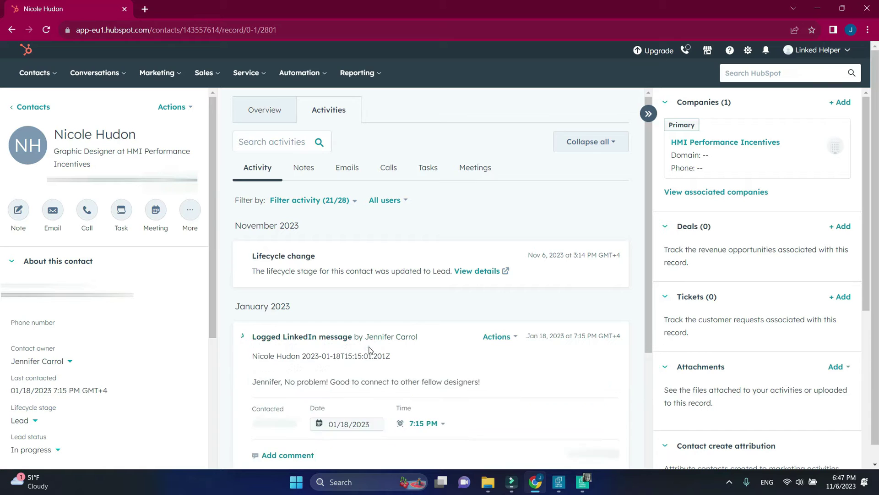
{"action": "scroll", "coordinate": [580, 373], "scroll_direction": "down", "scroll_amount": 3}
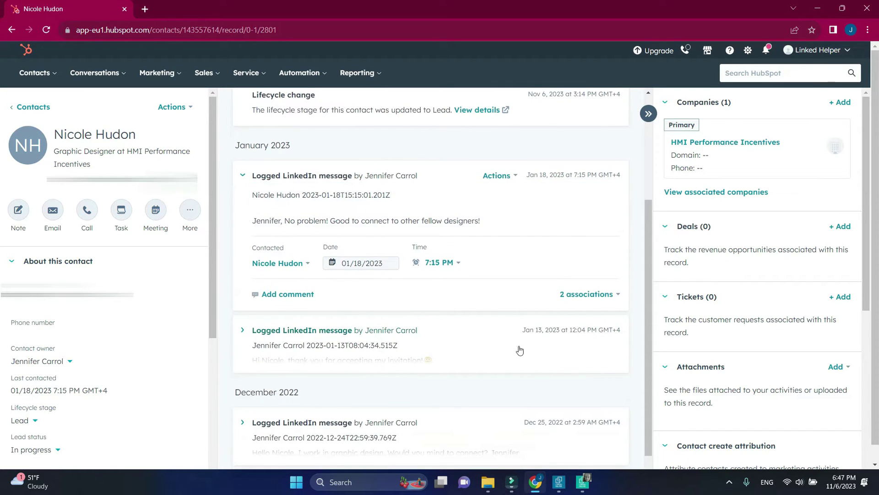
{"action": "left_click", "coordinate": [426, 356]}
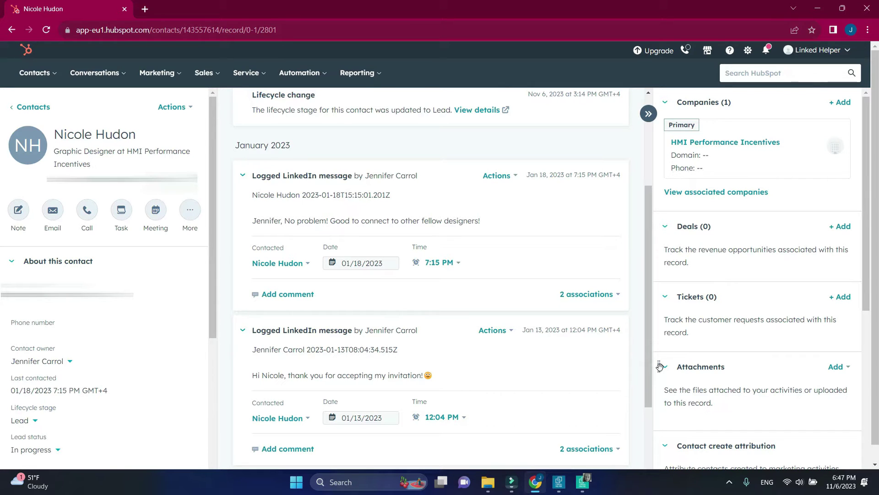
{"action": "mouse_move", "coordinate": [757, 150]}
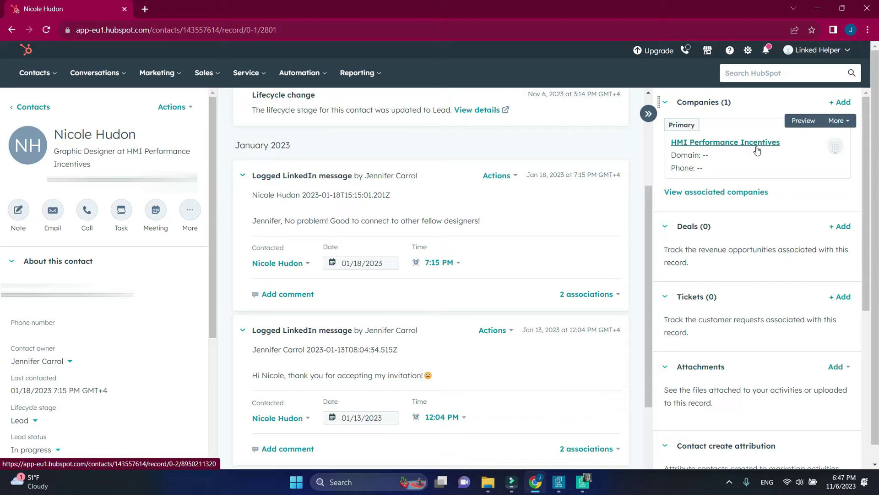
{"action": "left_click", "coordinate": [726, 142]}
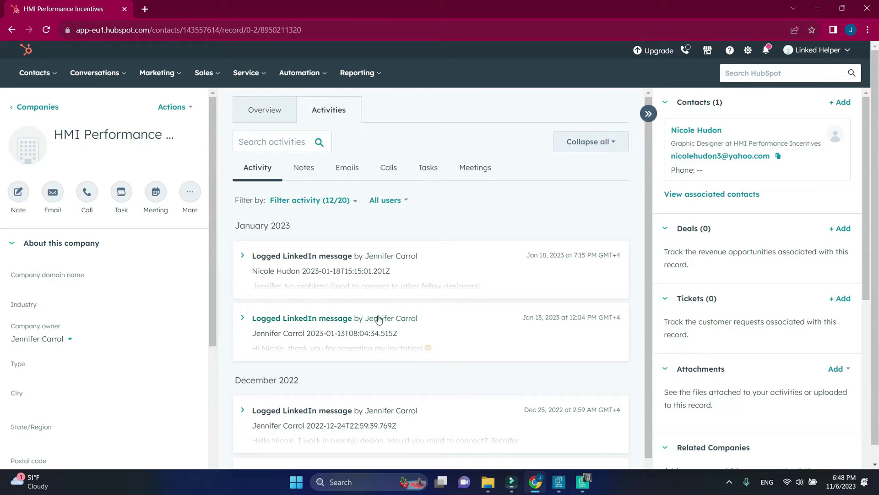
{"action": "scroll", "coordinate": [168, 346], "scroll_direction": "down", "scroll_amount": 3}
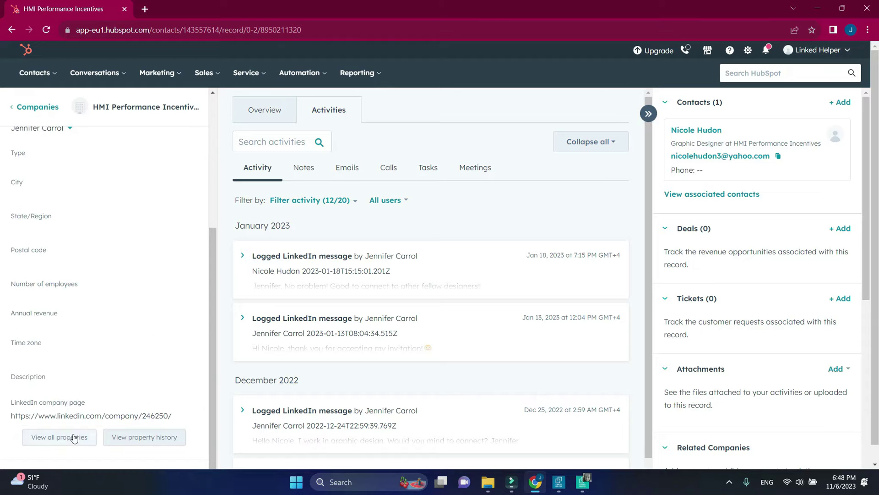
{"action": "left_click", "coordinate": [59, 437]}
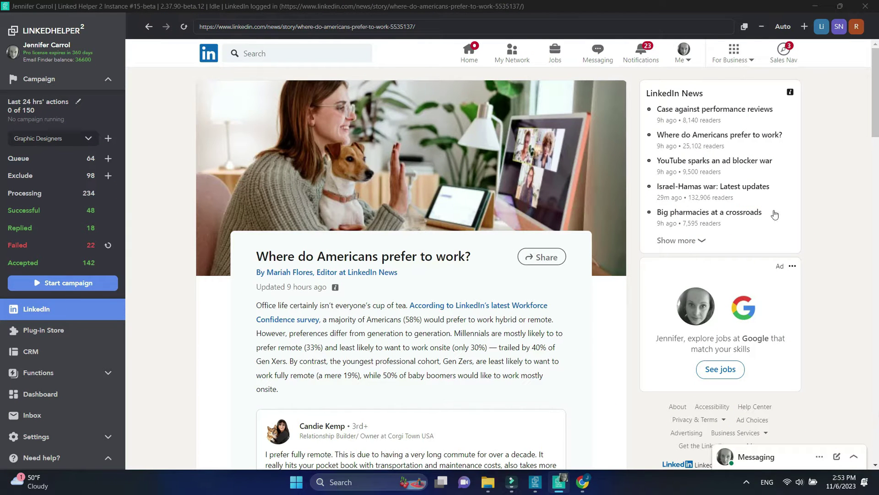
- Create a new empty campaign named 'Send data GD'
{"action": "left_click", "coordinate": [108, 139]}
{"action": "type", "text": "Send data GD"}
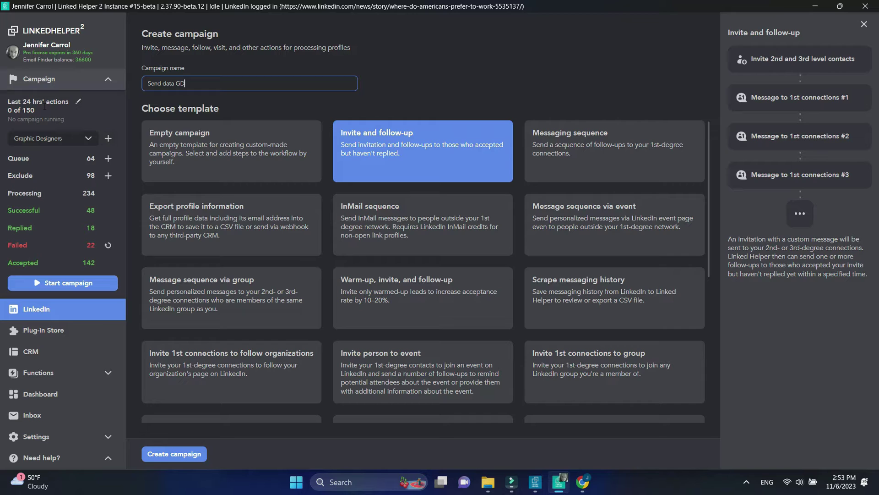
{"action": "left_click", "coordinate": [167, 137]}
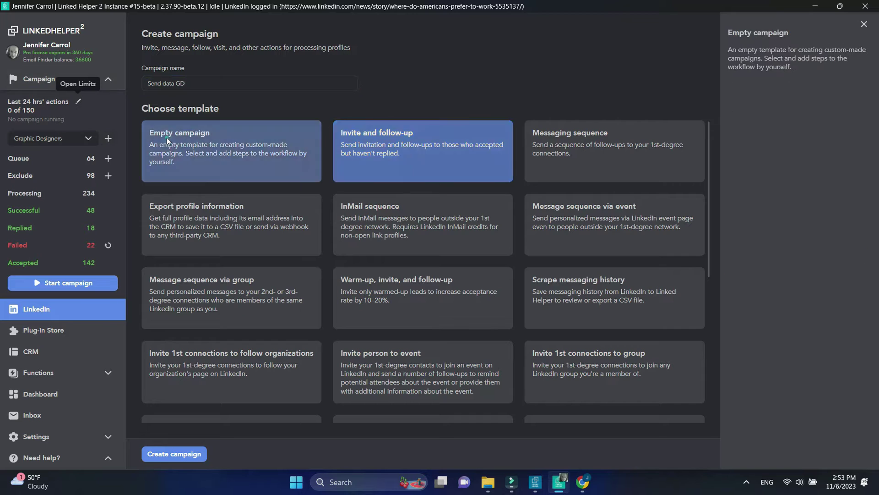
{"action": "left_click", "coordinate": [174, 454]}
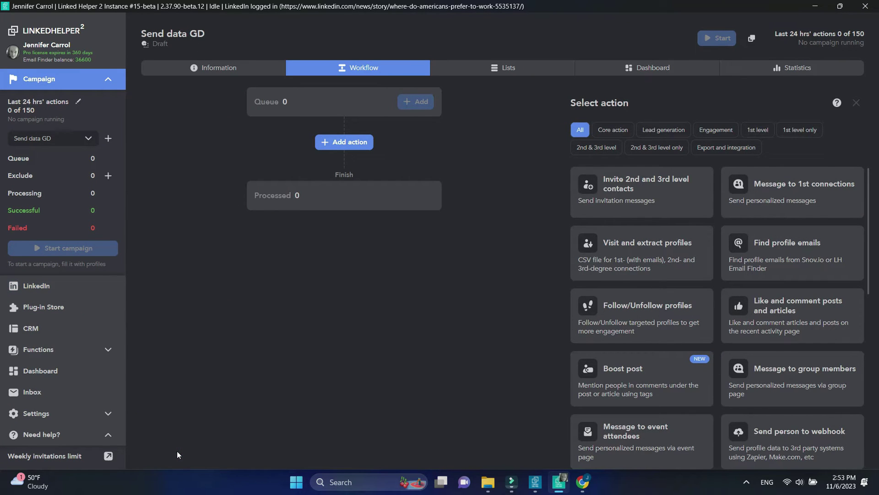
- Add the 'Send person to external CRM' action with Hubspot CRM and proceed to connecting
{"action": "left_click", "coordinate": [726, 147]}
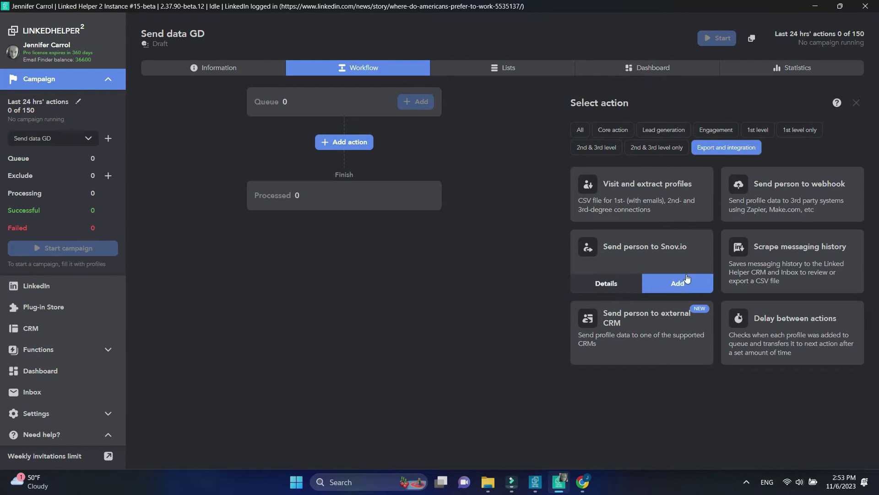
{"action": "mouse_move", "coordinate": [642, 332]}
{"action": "left_click", "coordinate": [663, 356]}
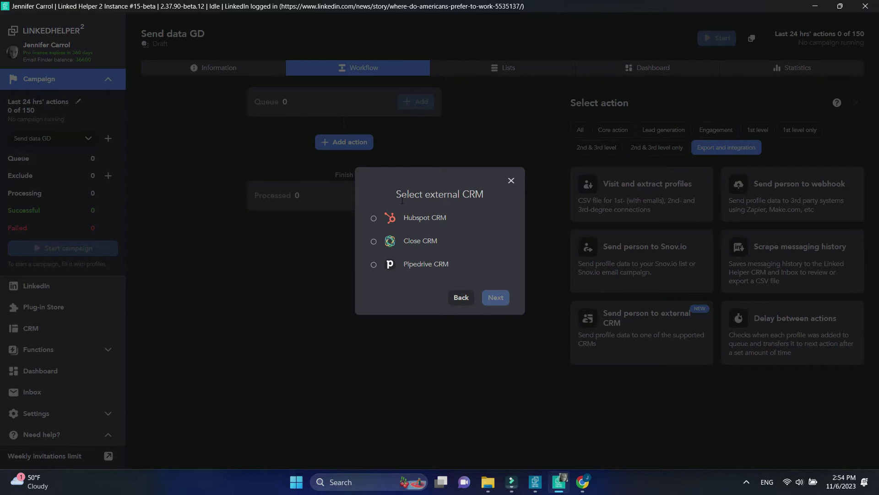
{"action": "left_click", "coordinate": [373, 219]}
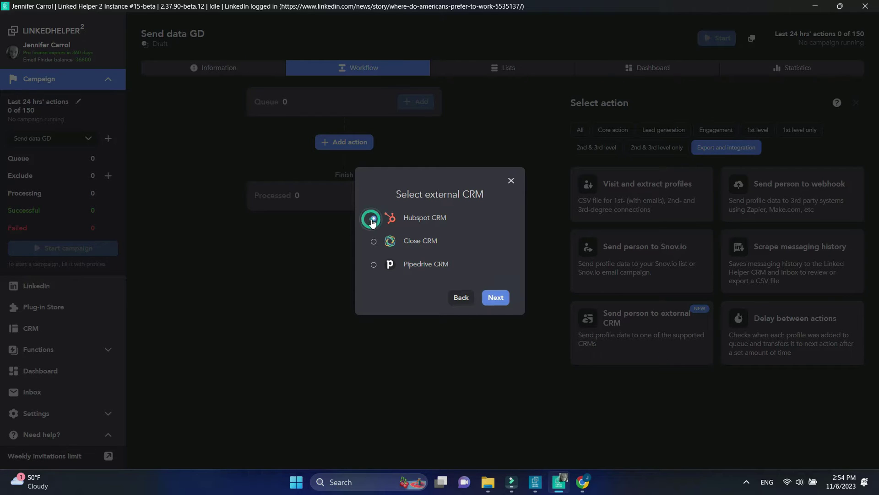
{"action": "left_click", "coordinate": [496, 298]}
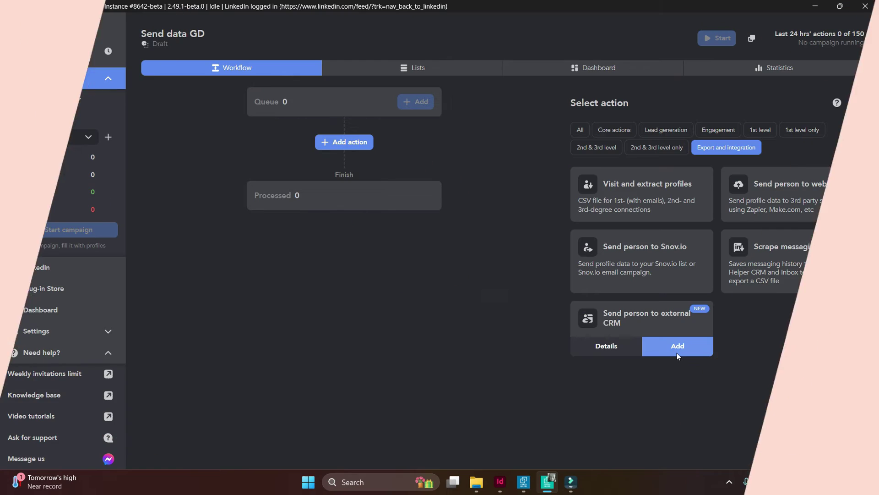
{"action": "left_click", "coordinate": [677, 352]}
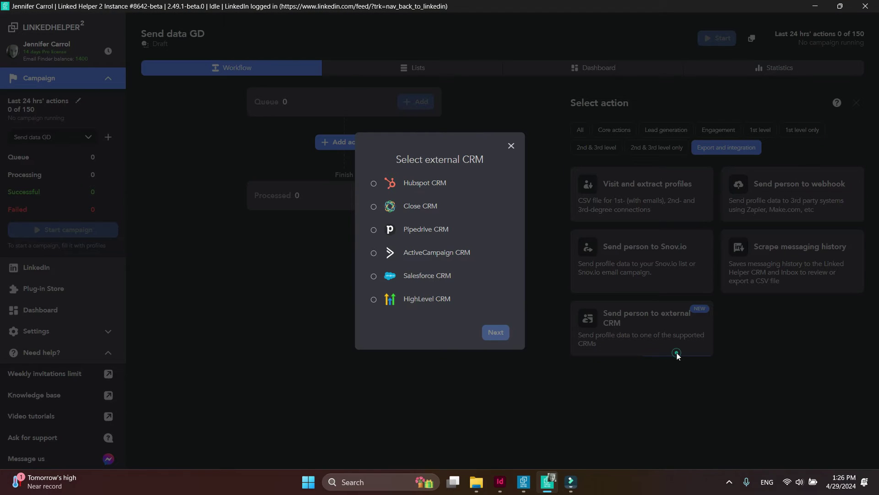
{"action": "left_click", "coordinate": [373, 183]}
{"action": "left_click", "coordinate": [498, 331]}
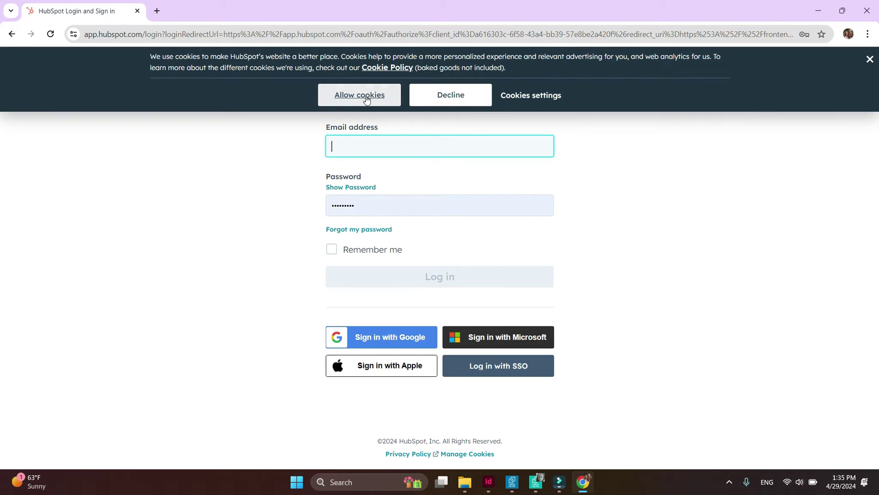
- Log in to HubSpot, choose the Linked Helper account and approve the Linked Helper 2 app
{"action": "left_click", "coordinate": [359, 96]}
{"action": "left_click", "coordinate": [371, 145]}
{"action": "type", "text": "jenr"}
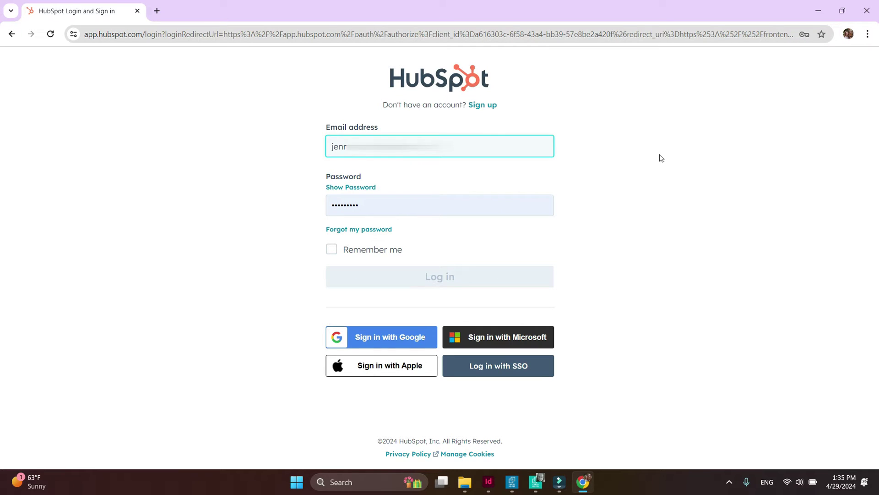
{"action": "left_click", "coordinate": [421, 206]}
{"action": "type", "text": "*****"}
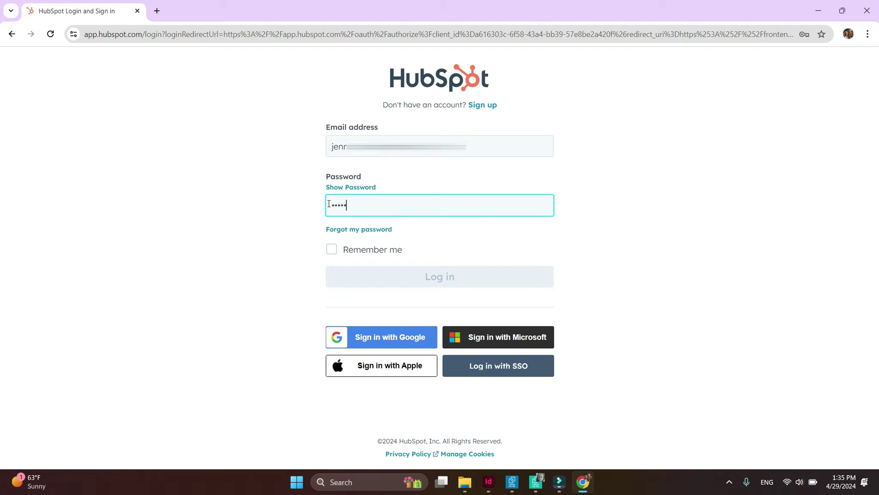
{"action": "type", "text": "***"}
{"action": "left_click", "coordinate": [413, 276]}
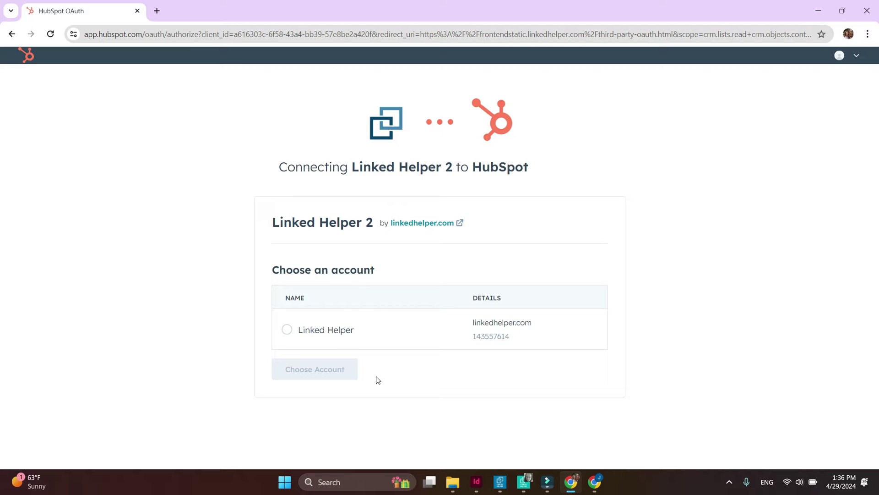
{"action": "left_click", "coordinate": [286, 329]}
{"action": "left_click", "coordinate": [306, 370]}
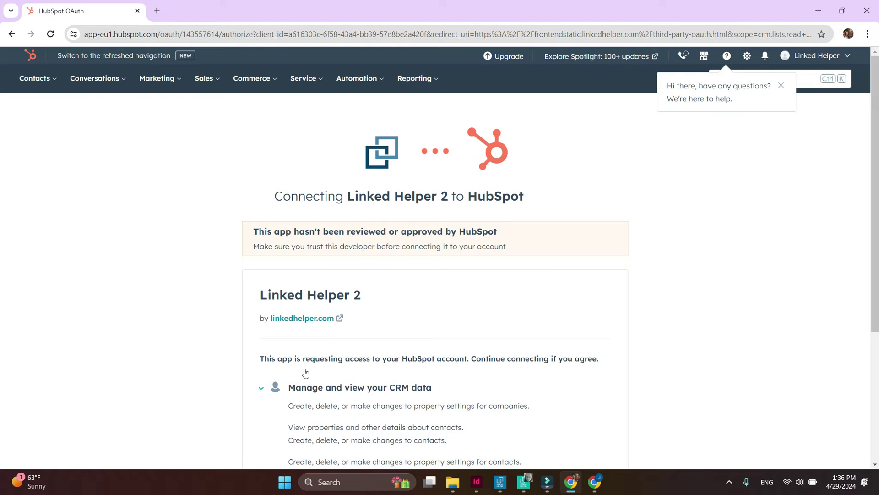
{"action": "scroll", "coordinate": [689, 373], "scroll_direction": "down", "scroll_amount": 5}
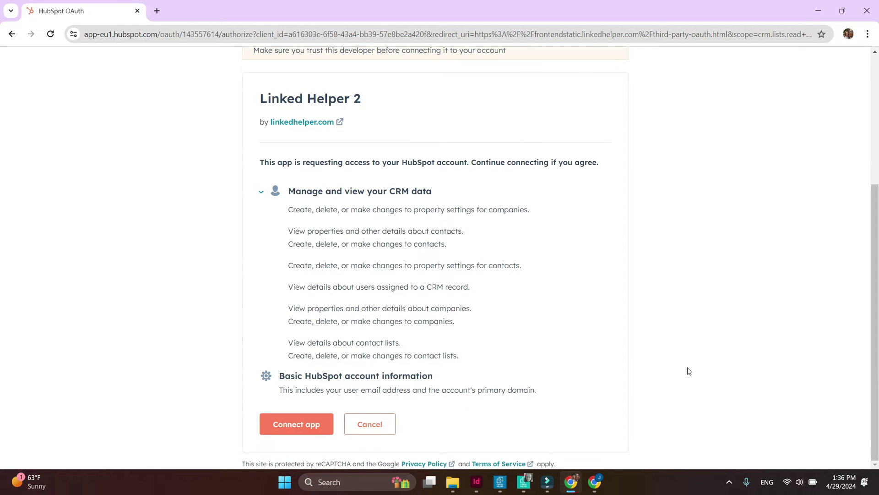
{"action": "left_click", "coordinate": [289, 424]}
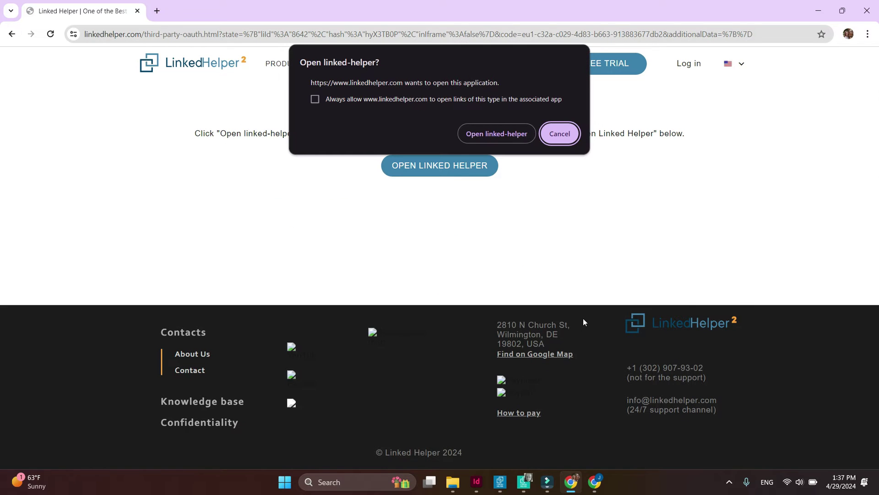
- Dismiss the browser prompt and return to Linked Helper 2 via OPEN LINKED HELPER
{"action": "left_click", "coordinate": [496, 135]}
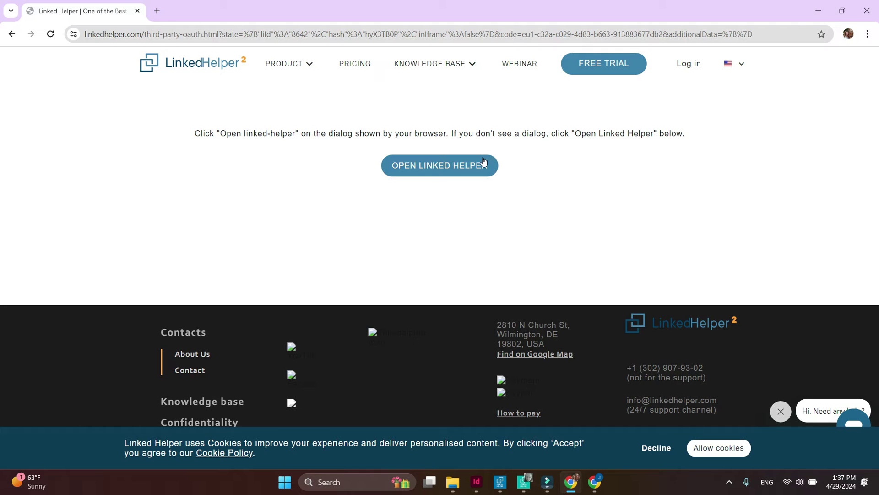
{"action": "left_click", "coordinate": [484, 162]}
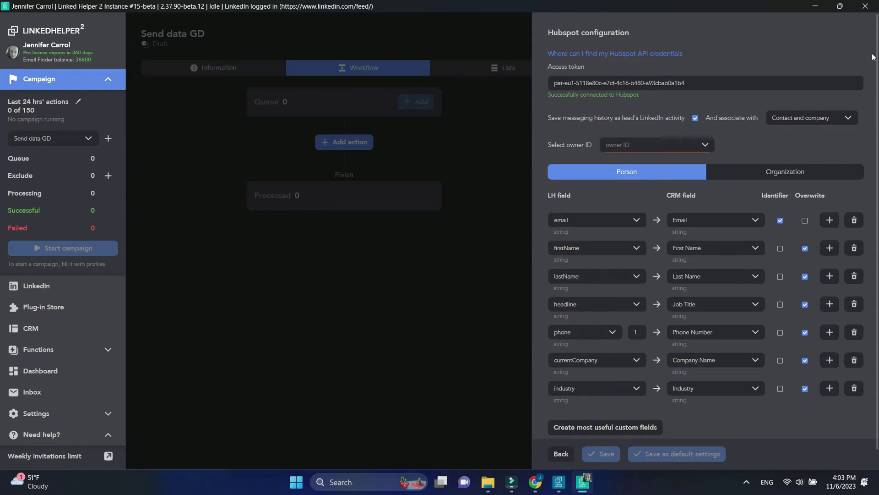
- Check the 'And associate with' options, keeping 'Contact and company'
{"action": "left_click", "coordinate": [835, 122]}
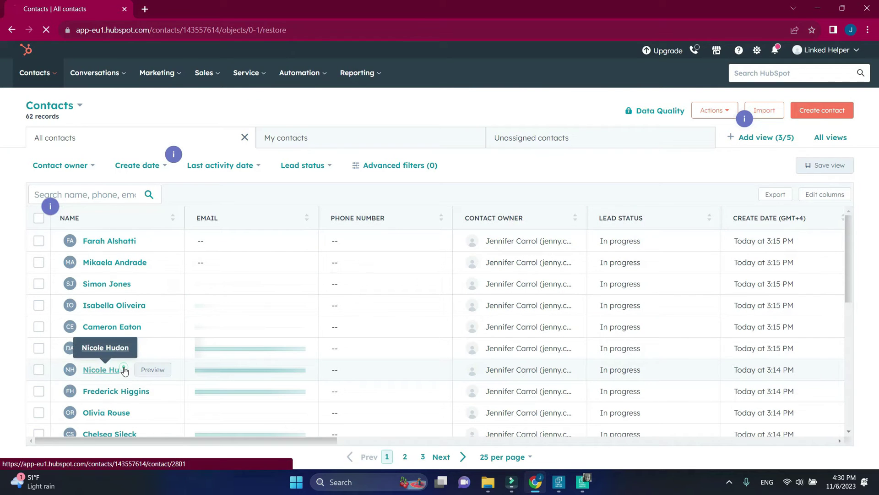
{"action": "left_click", "coordinate": [103, 370]}
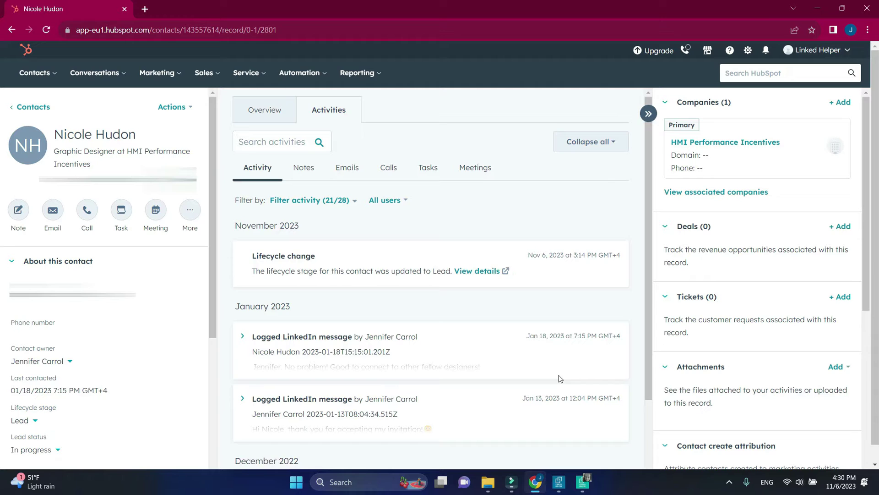
{"action": "scroll", "coordinate": [560, 378], "scroll_direction": "down", "scroll_amount": 1}
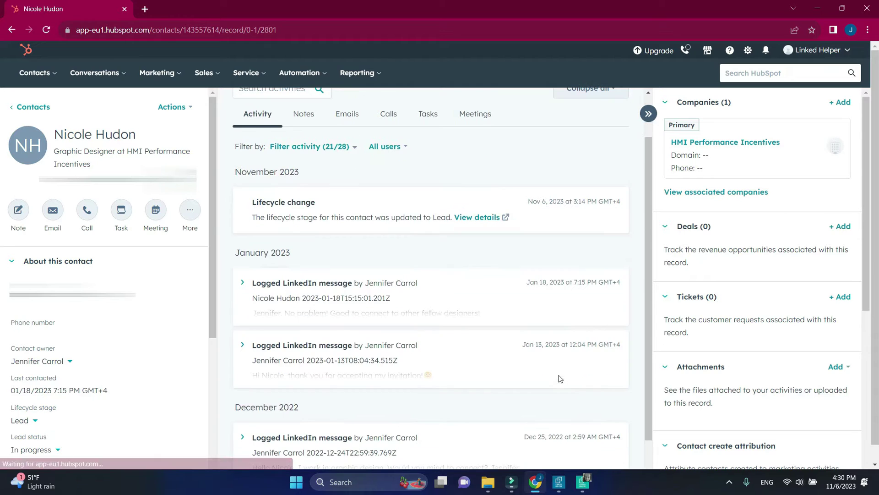
{"action": "left_click", "coordinate": [383, 304]}
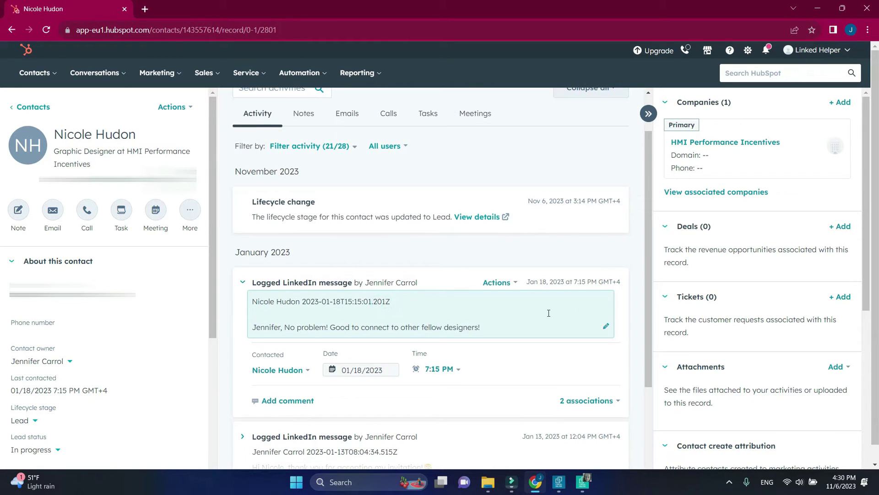
{"action": "scroll", "coordinate": [549, 313], "scroll_direction": "down", "scroll_amount": 2}
{"action": "left_click", "coordinate": [471, 344]}
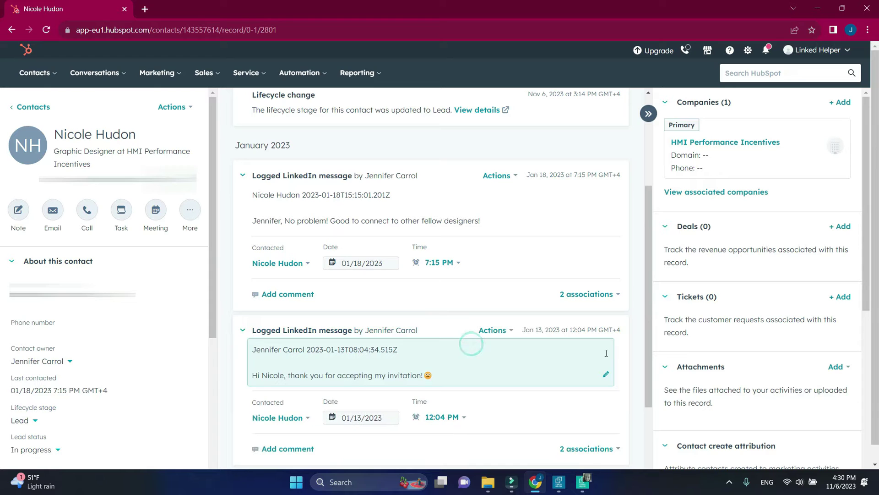
{"action": "scroll", "coordinate": [606, 356], "scroll_direction": "down", "scroll_amount": 1}
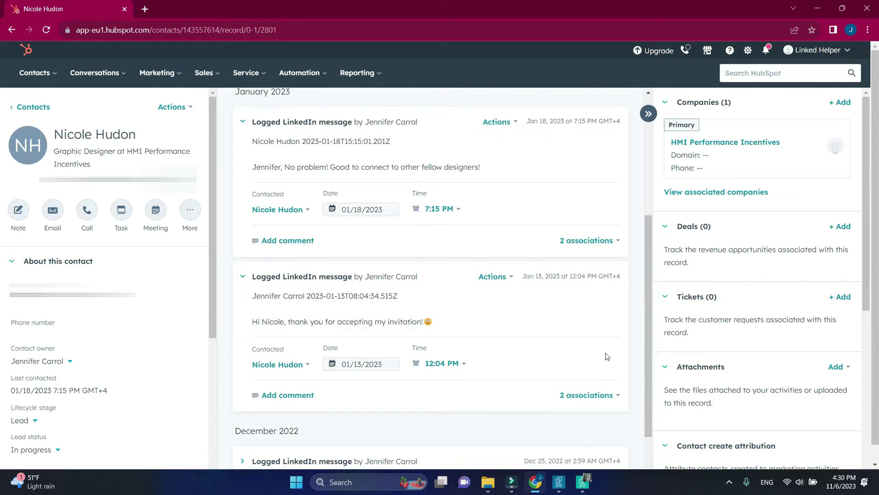
{"action": "scroll", "coordinate": [605, 353], "scroll_direction": "up", "scroll_amount": 5}
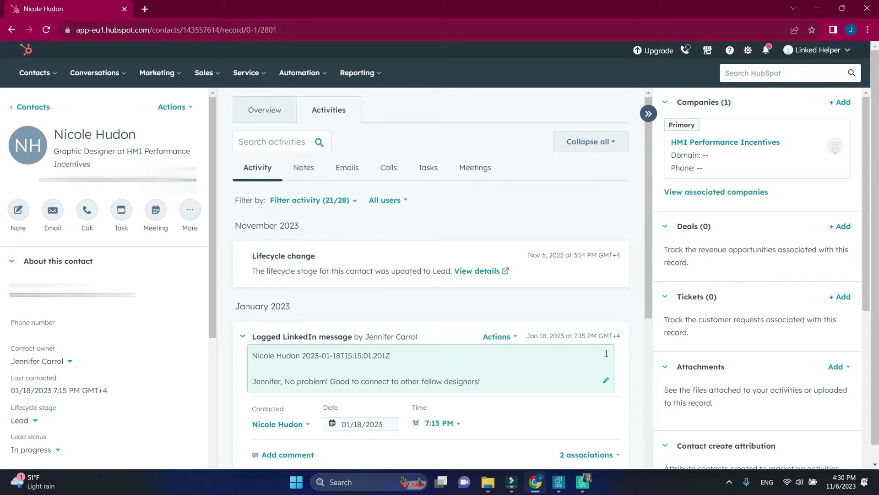
{"action": "left_click", "coordinate": [761, 142]}
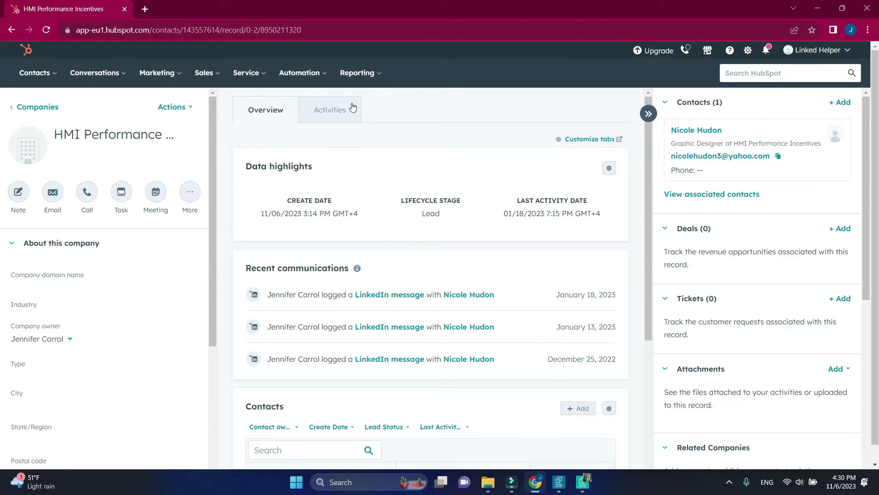
- Filter the company's Activities timeline to include LinkedIn and expand the January 13 message
{"action": "left_click", "coordinate": [330, 109]}
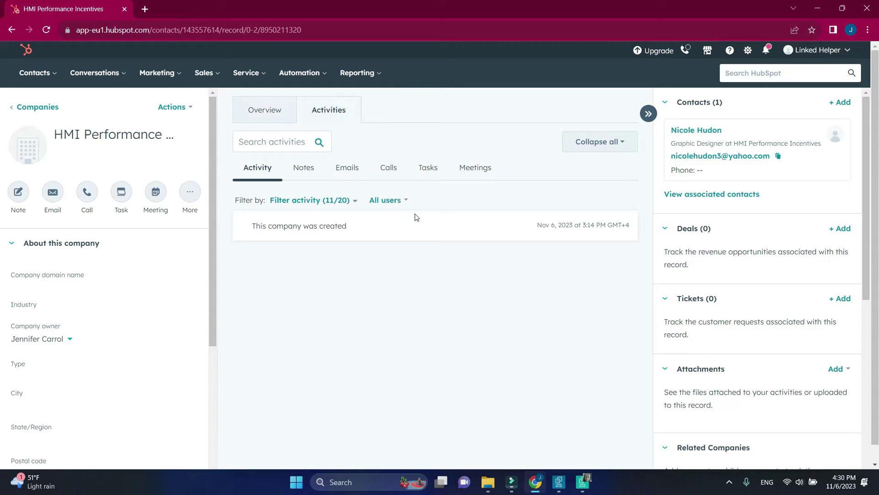
{"action": "left_click", "coordinate": [344, 200]}
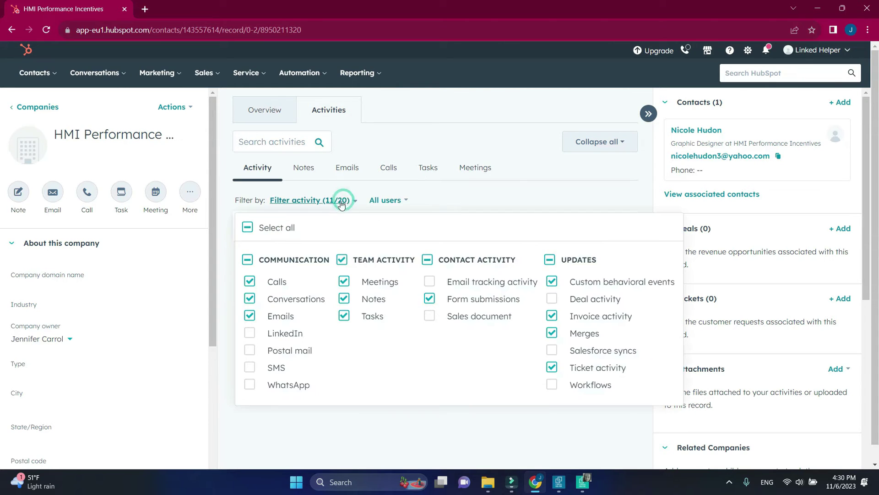
{"action": "left_click", "coordinate": [250, 333]}
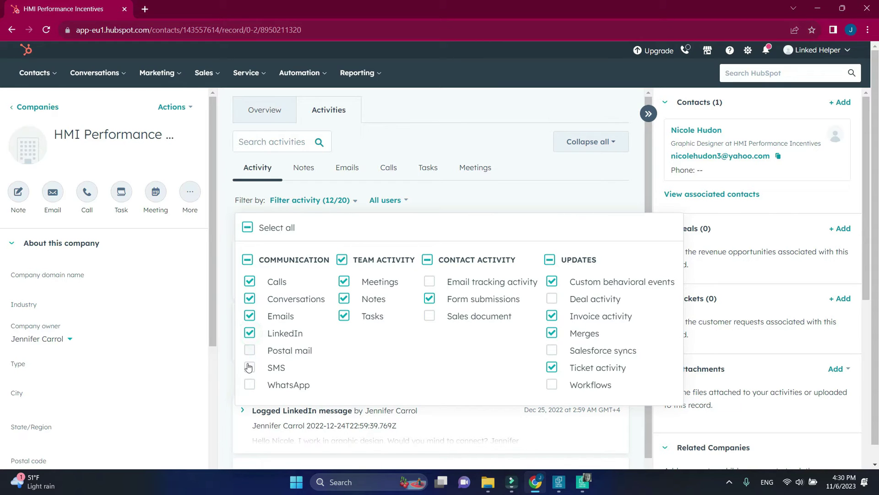
{"action": "left_click", "coordinate": [225, 393]}
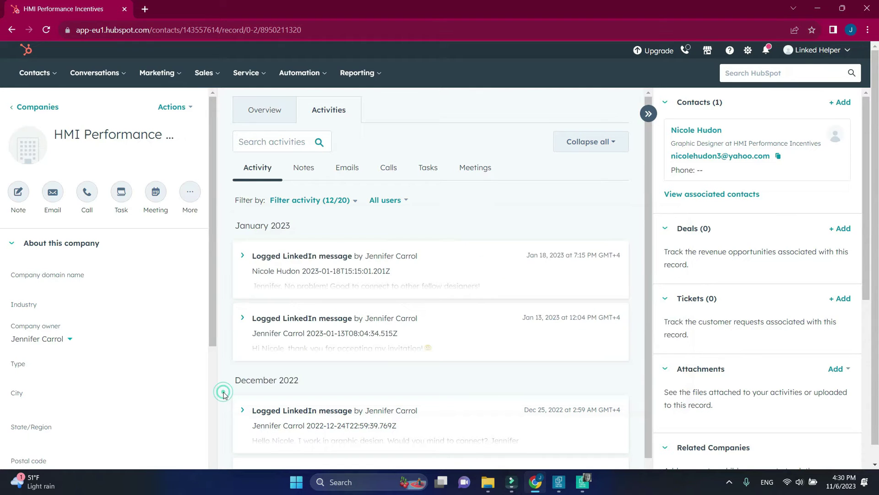
{"action": "left_click", "coordinate": [466, 323]}
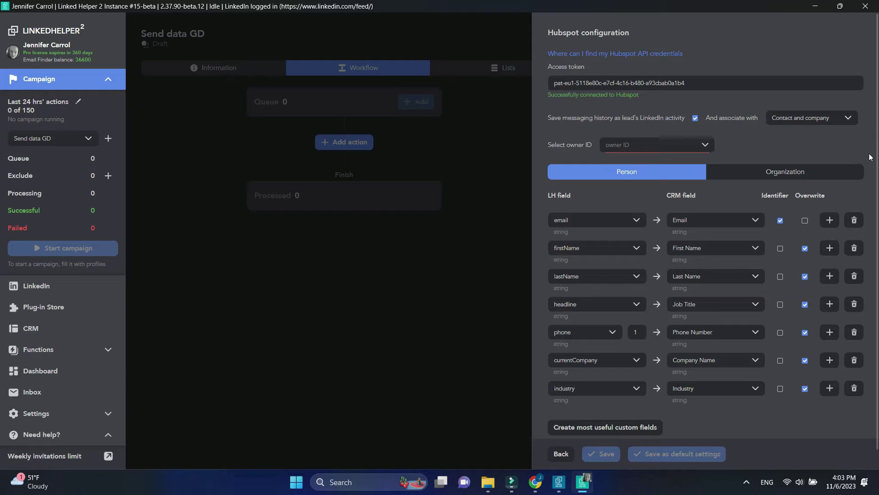
- Set the HubSpot record owner to the account user's email
{"action": "left_click", "coordinate": [702, 143]}
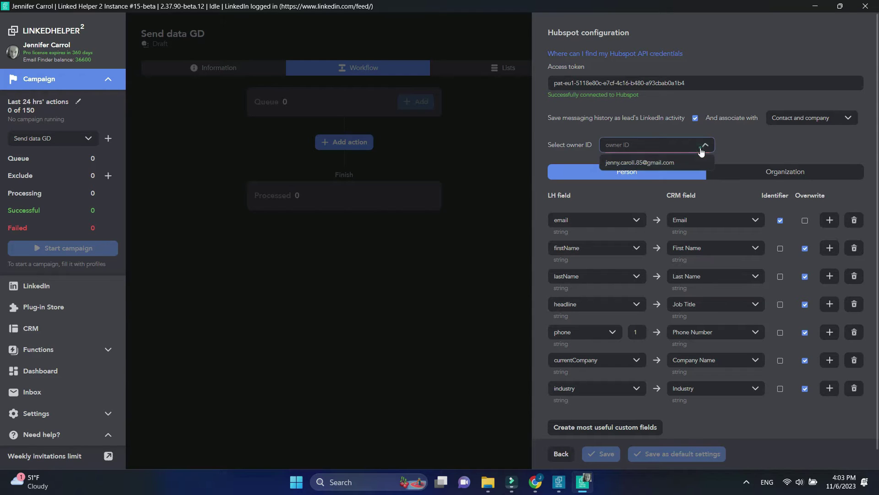
{"action": "left_click", "coordinate": [676, 163]}
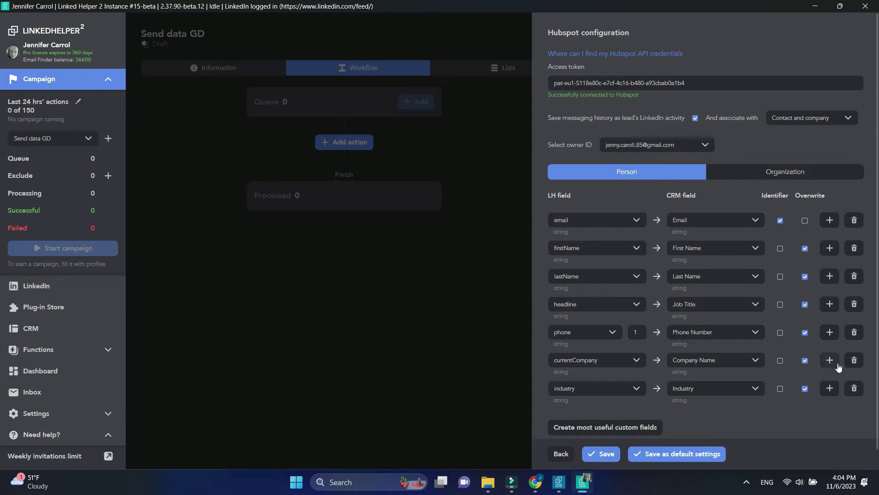
- Add a mapping row below industry with connectionCount as its LinkedIn field, then list HubSpot fields
{"action": "left_click", "coordinate": [830, 389]}
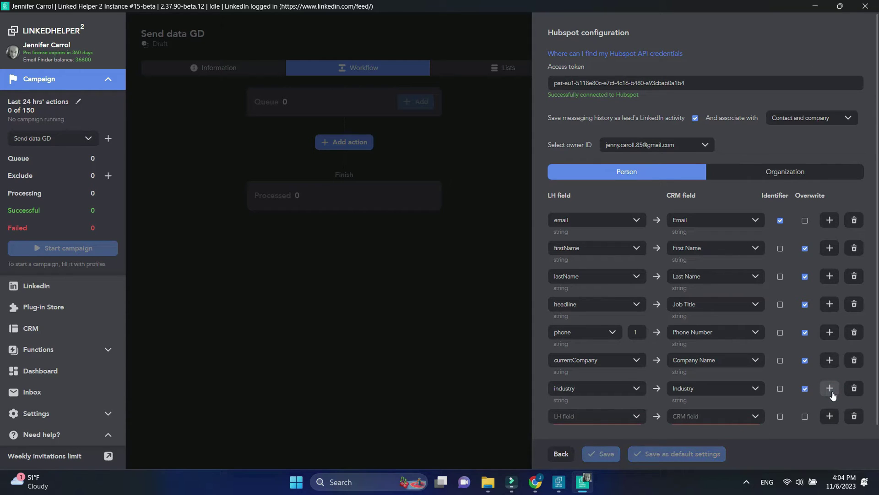
{"action": "left_click", "coordinate": [637, 415]}
{"action": "scroll", "coordinate": [615, 384], "scroll_direction": "down", "scroll_amount": 3}
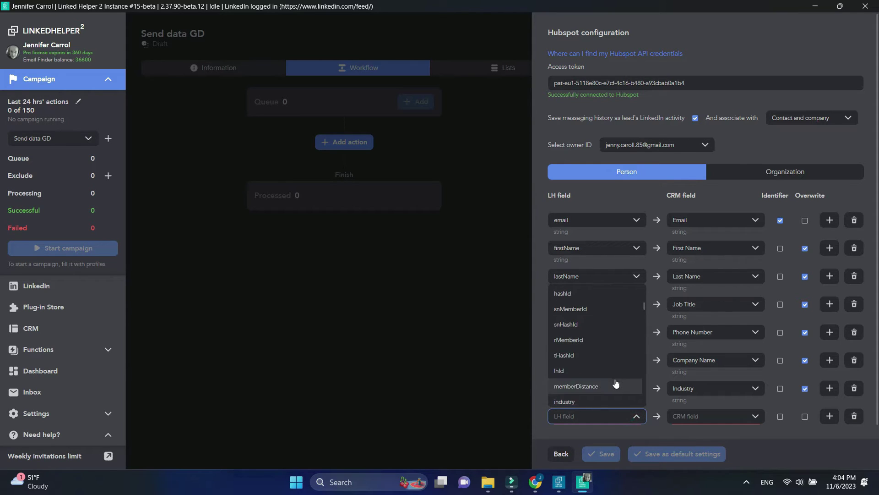
{"action": "scroll", "coordinate": [616, 384], "scroll_direction": "down", "scroll_amount": 3}
{"action": "scroll", "coordinate": [616, 384], "scroll_direction": "down", "scroll_amount": 2}
{"action": "scroll", "coordinate": [616, 383], "scroll_direction": "down", "scroll_amount": 3}
{"action": "scroll", "coordinate": [616, 384], "scroll_direction": "down", "scroll_amount": 3}
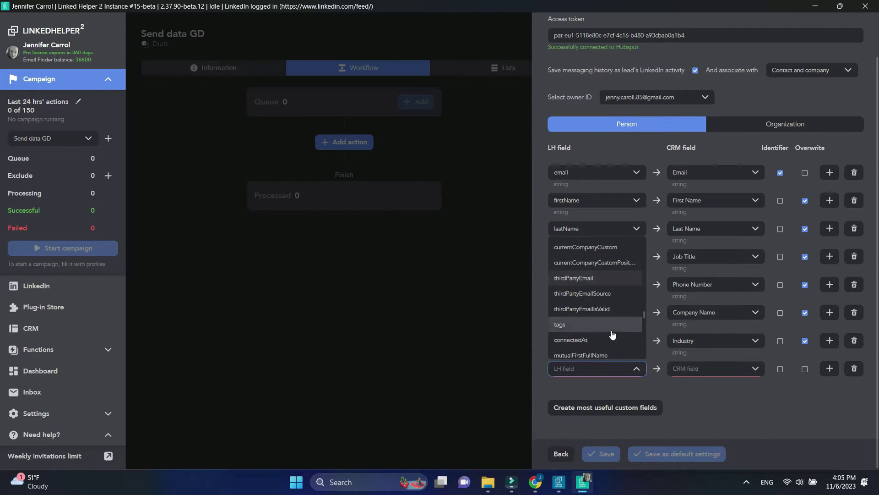
{"action": "scroll", "coordinate": [613, 337], "scroll_direction": "down", "scroll_amount": 3}
{"action": "scroll", "coordinate": [613, 335], "scroll_direction": "down", "scroll_amount": 2}
{"action": "scroll", "coordinate": [613, 335], "scroll_direction": "down", "scroll_amount": 2}
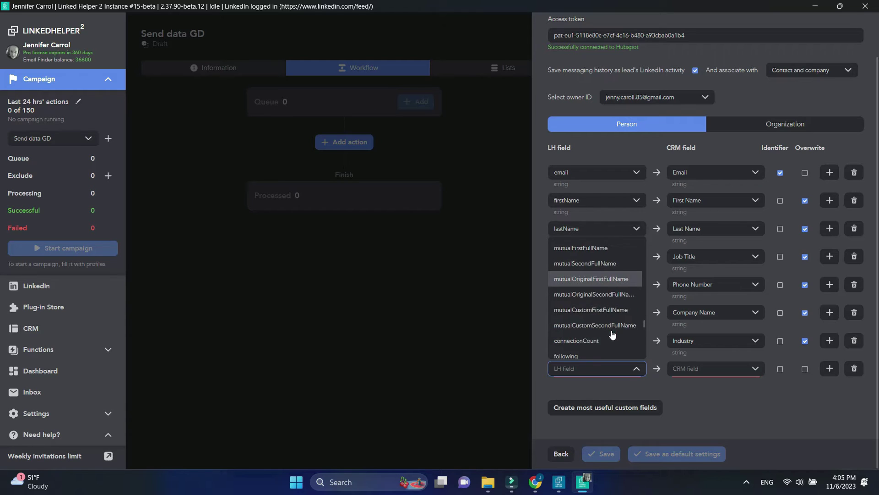
{"action": "scroll", "coordinate": [618, 326], "scroll_direction": "down", "scroll_amount": 2}
{"action": "scroll", "coordinate": [636, 318], "scroll_direction": "down", "scroll_amount": 1}
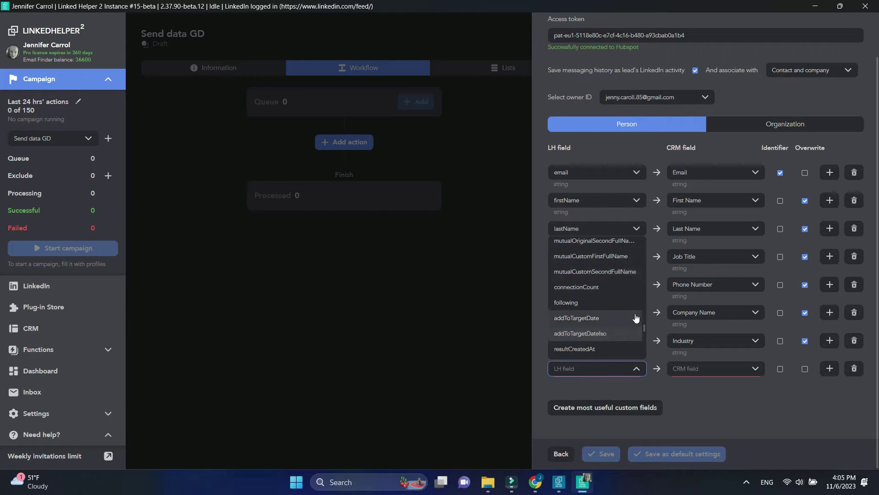
{"action": "left_click", "coordinate": [615, 289]}
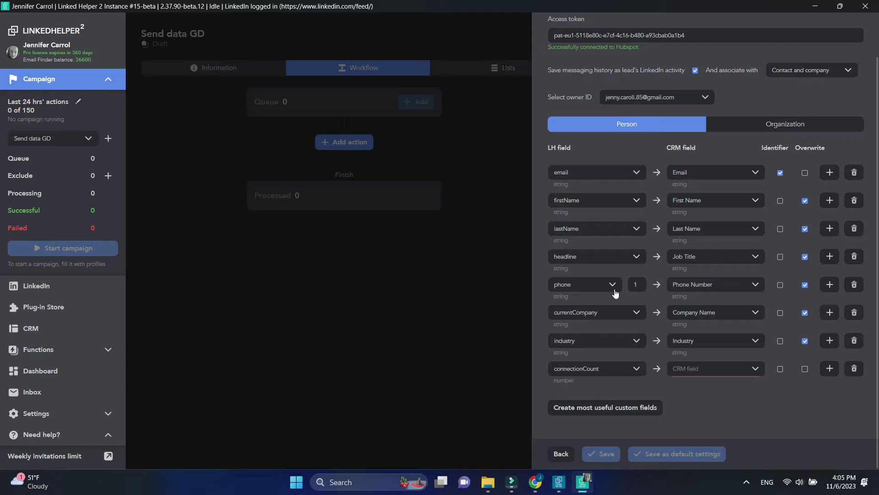
{"action": "left_click", "coordinate": [755, 369]}
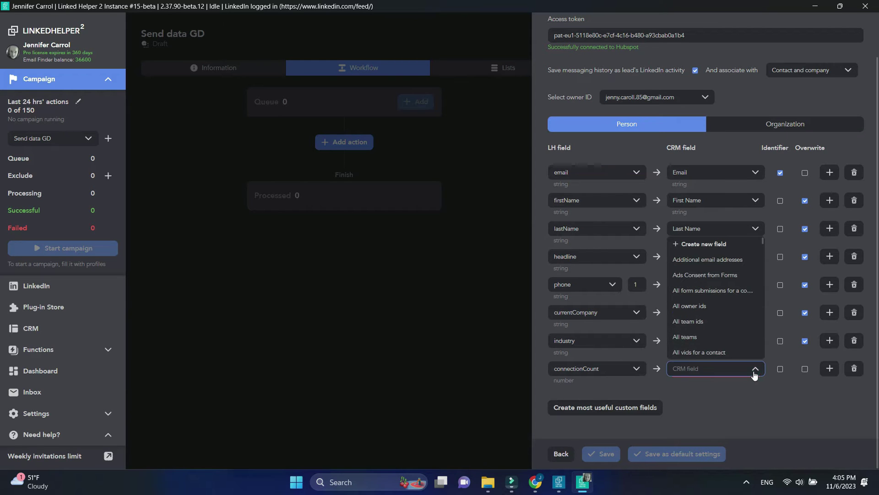
{"action": "scroll", "coordinate": [742, 343], "scroll_direction": "down", "scroll_amount": 5}
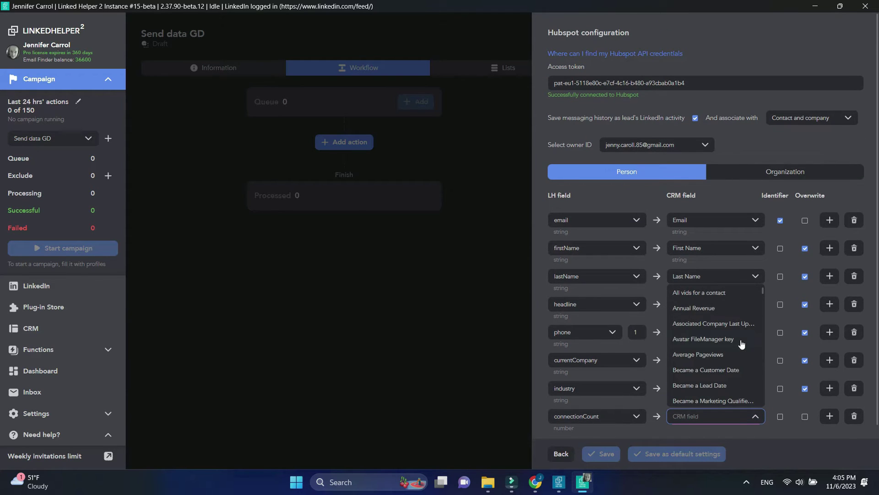
{"action": "scroll", "coordinate": [741, 343], "scroll_direction": "down", "scroll_amount": 3}
{"action": "scroll", "coordinate": [741, 343], "scroll_direction": "down", "scroll_amount": 2}
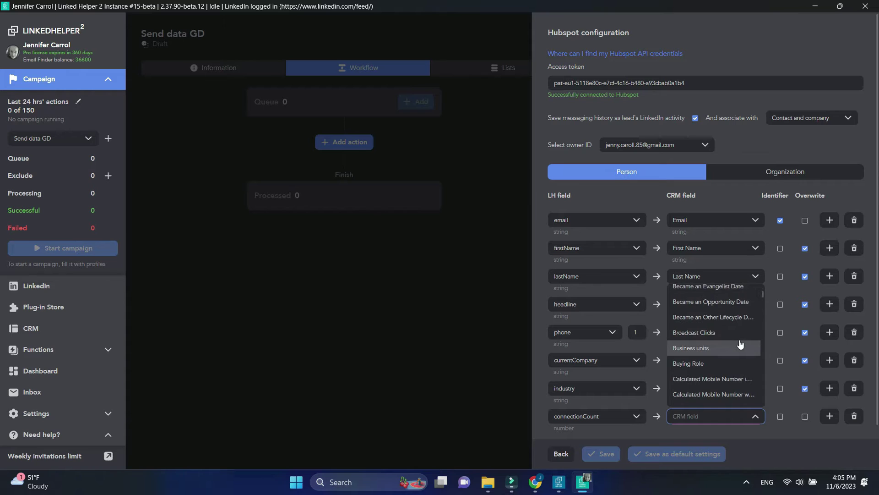
{"action": "scroll", "coordinate": [725, 377], "scroll_direction": "down", "scroll_amount": 2}
{"action": "scroll", "coordinate": [725, 377], "scroll_direction": "down", "scroll_amount": 2}
{"action": "scroll", "coordinate": [725, 377], "scroll_direction": "down", "scroll_amount": 2}
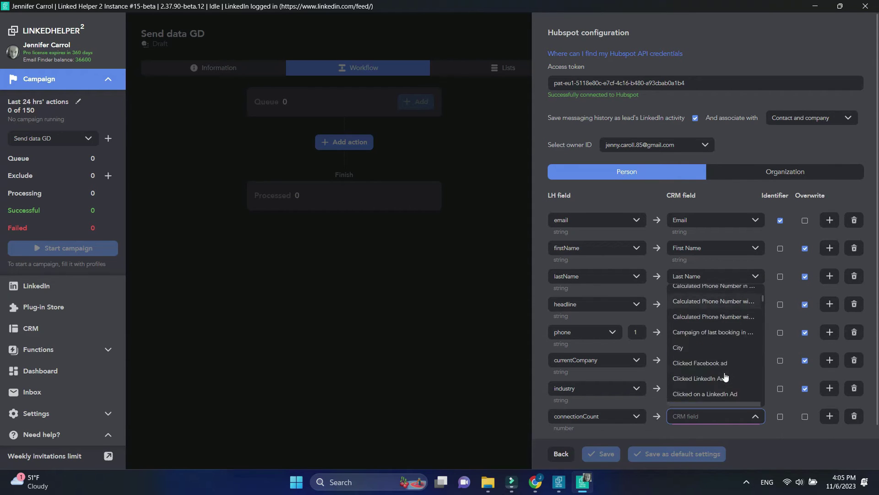
{"action": "scroll", "coordinate": [726, 377], "scroll_direction": "down", "scroll_amount": 1}
{"action": "scroll", "coordinate": [725, 377], "scroll_direction": "up", "scroll_amount": 10}
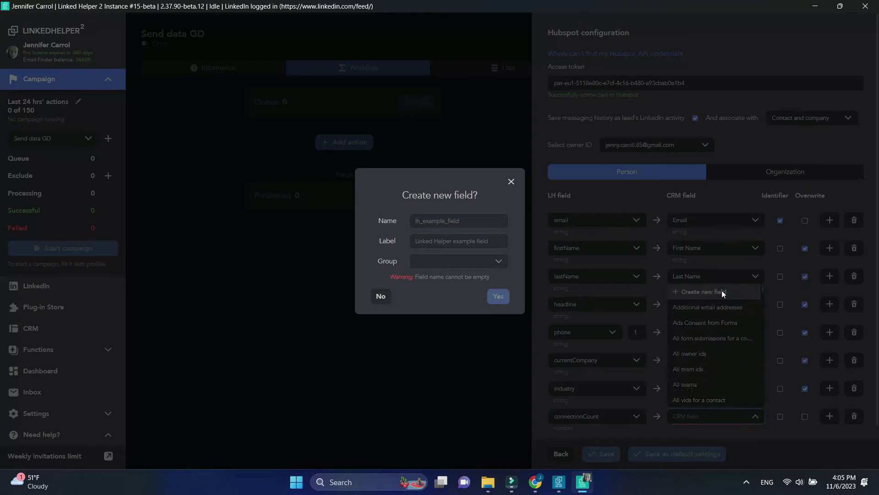
- Create HubSpot field lh_conn_count, labelled 'LinkedIn network size', in the Contact information group
{"action": "left_click", "coordinate": [722, 292]}
{"action": "left_click", "coordinate": [439, 221]}
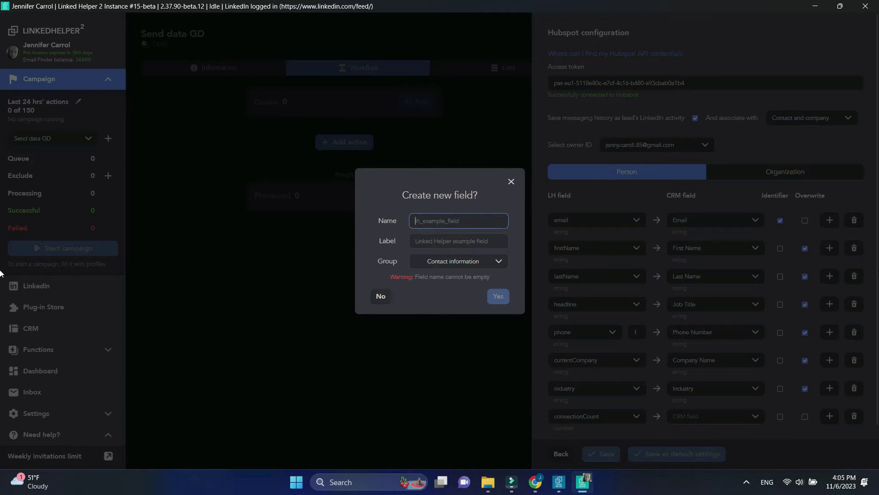
{"action": "type", "text": "l"}
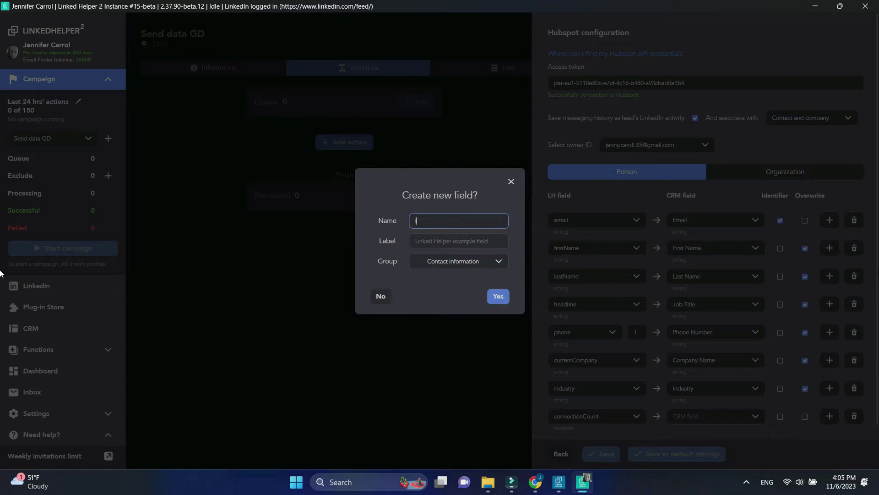
{"action": "type", "text": "h_conn_"}
{"action": "type", "text": "count"}
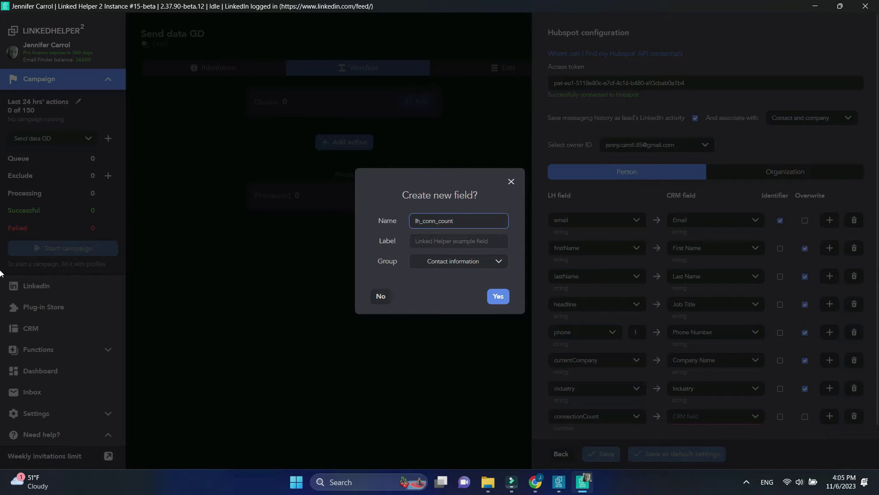
{"action": "left_click", "coordinate": [483, 241]}
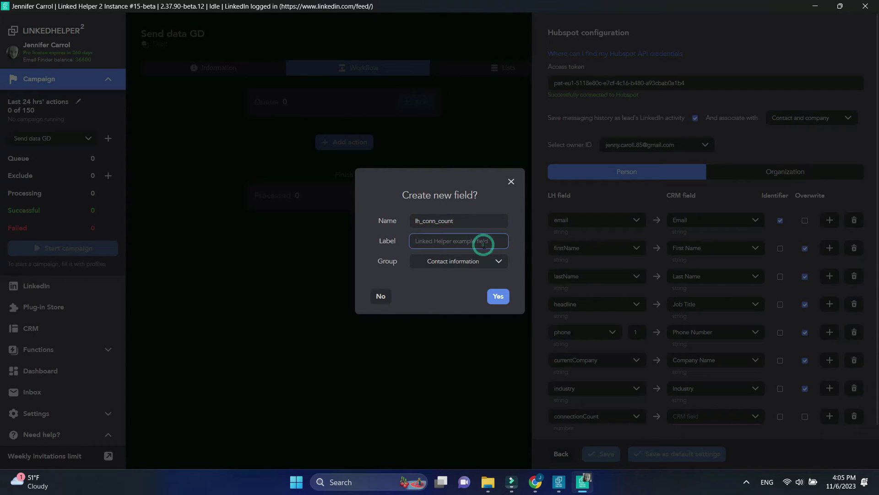
{"action": "type", "text": "Neto"}
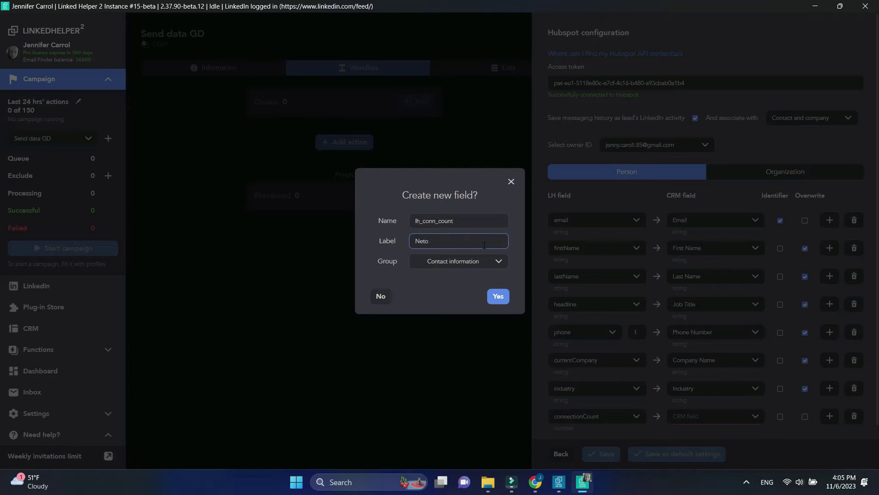
{"action": "key", "text": "BackSpace"}
{"action": "key", "text": "BackSpace"}
{"action": "key", "text": "BackSpace"}
{"action": "type", "text": "Linked"}
{"action": "type", "text": "etw"}
{"action": "type", "text": "ork"}
{"action": "left_click", "coordinate": [499, 262]}
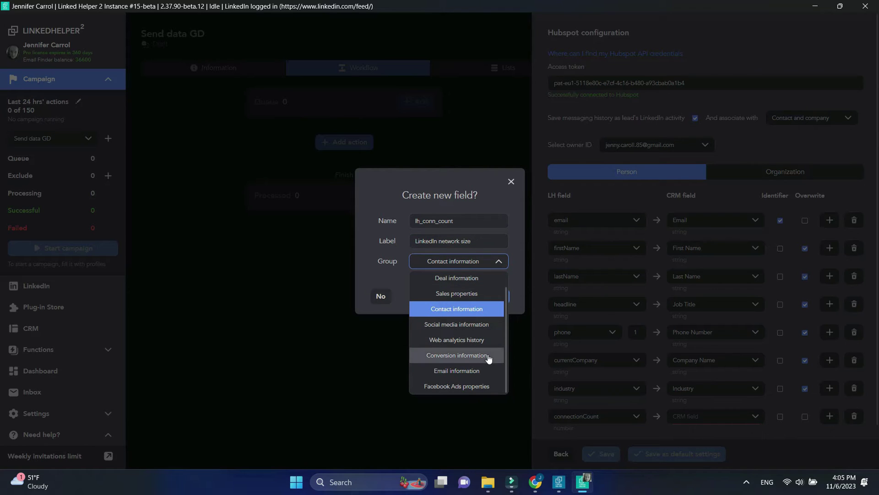
{"action": "left_click", "coordinate": [484, 314]}
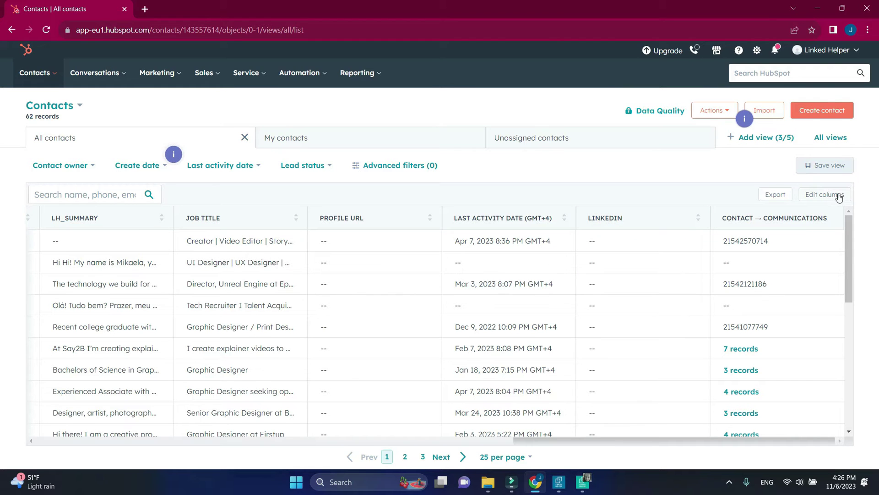
- Show the 'LinkedIn network size' column in the All contacts table, found by searching 'netw'
{"action": "left_click", "coordinate": [825, 194]}
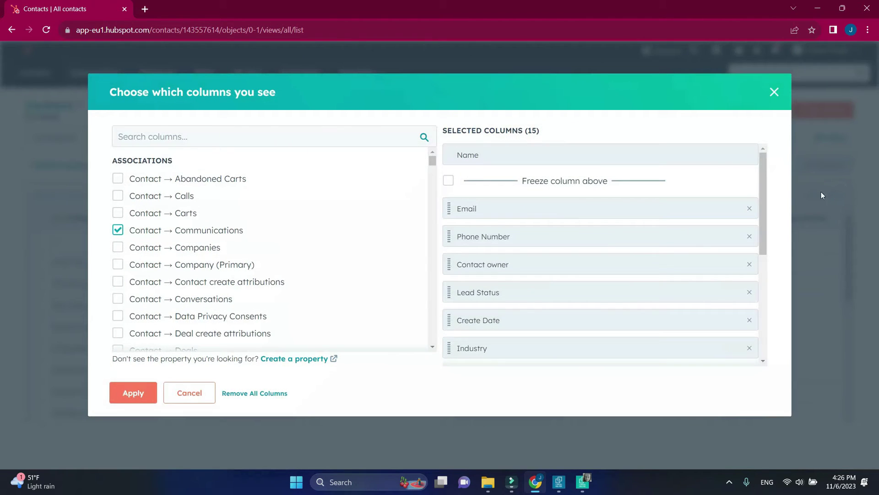
{"action": "left_click", "coordinate": [318, 136]}
{"action": "type", "text": "n"}
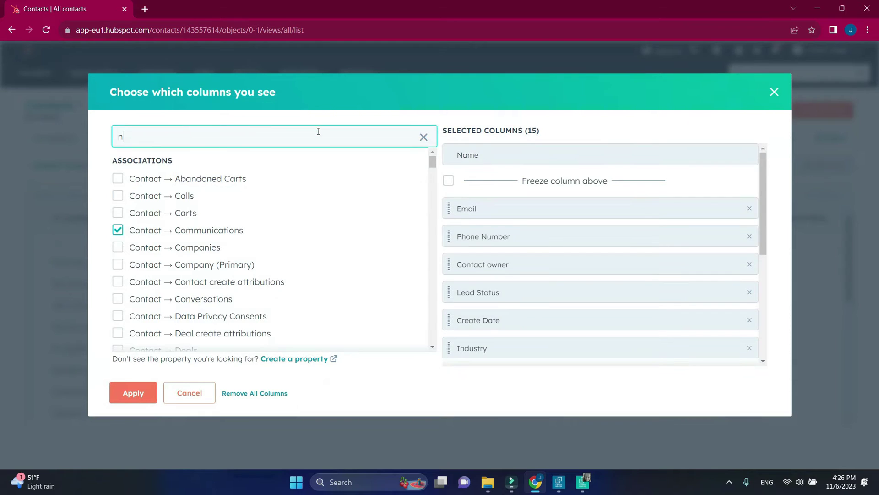
{"action": "type", "text": "etw"}
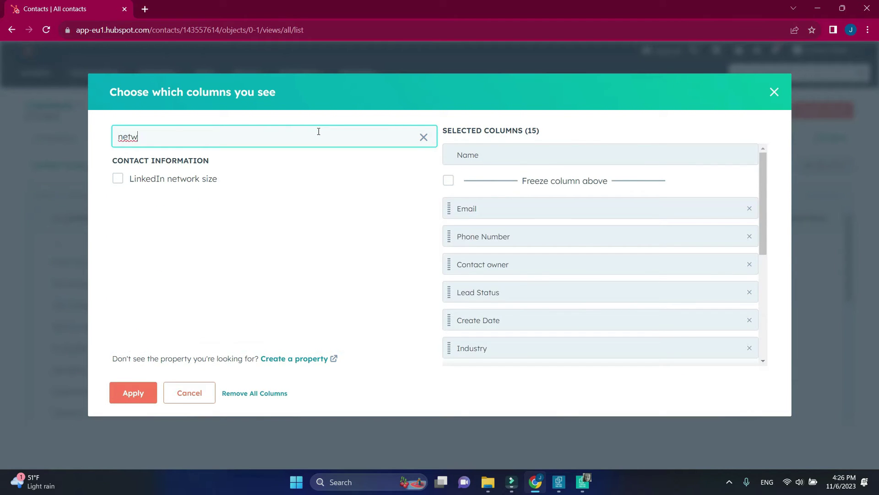
{"action": "left_click", "coordinate": [117, 179]}
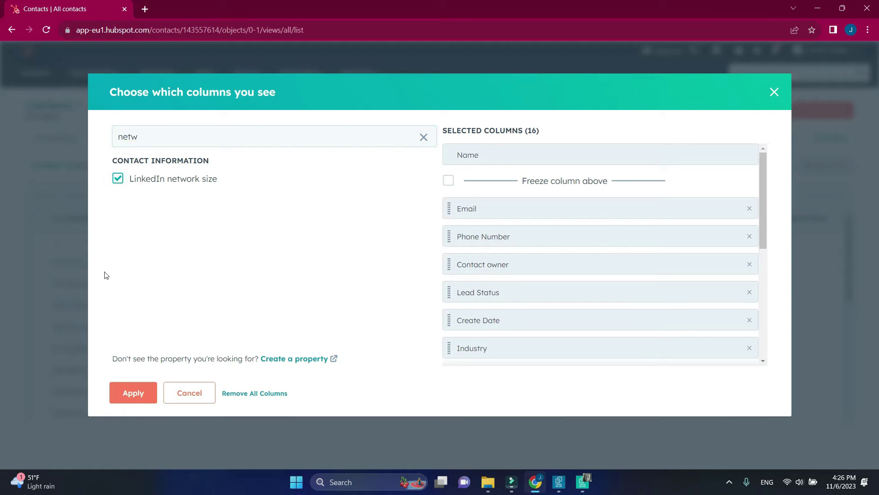
{"action": "left_click", "coordinate": [131, 395]}
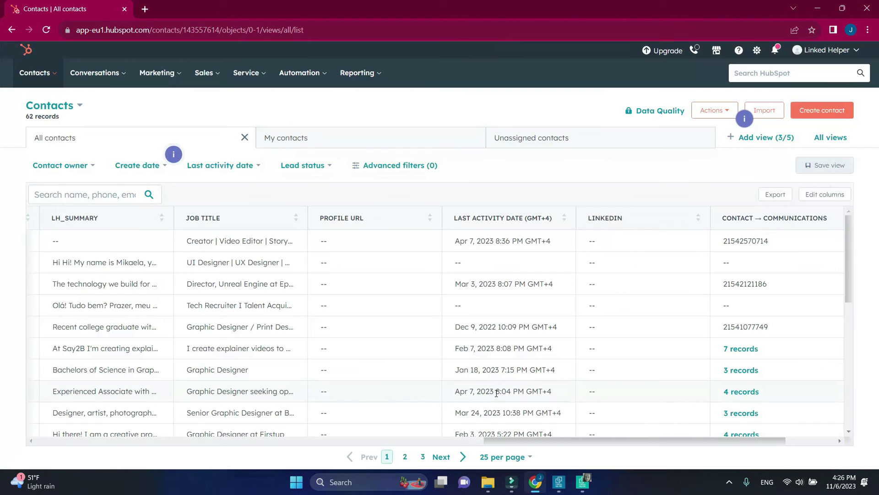
{"action": "left_click_drag", "start_coordinate": [504, 441], "coordinate": [618, 440]}
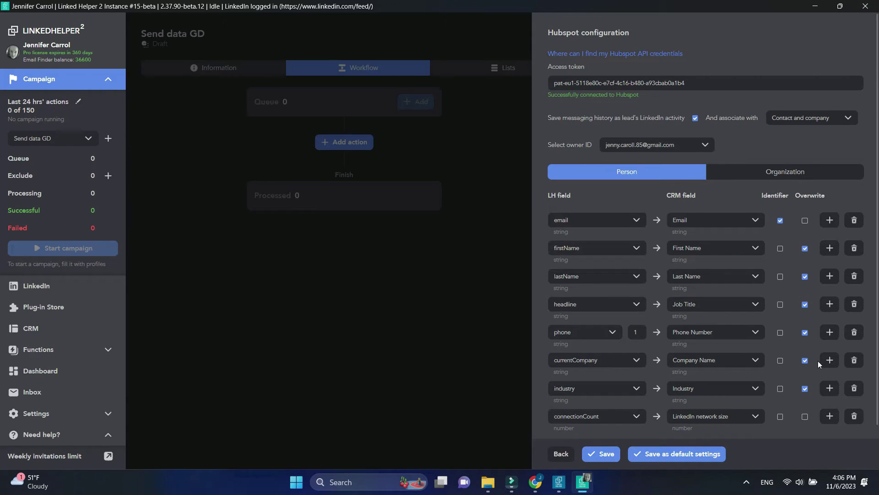
- Add a person mapping row that sends the note field to HubSpot's lh_note
{"action": "left_click", "coordinate": [829, 416]}
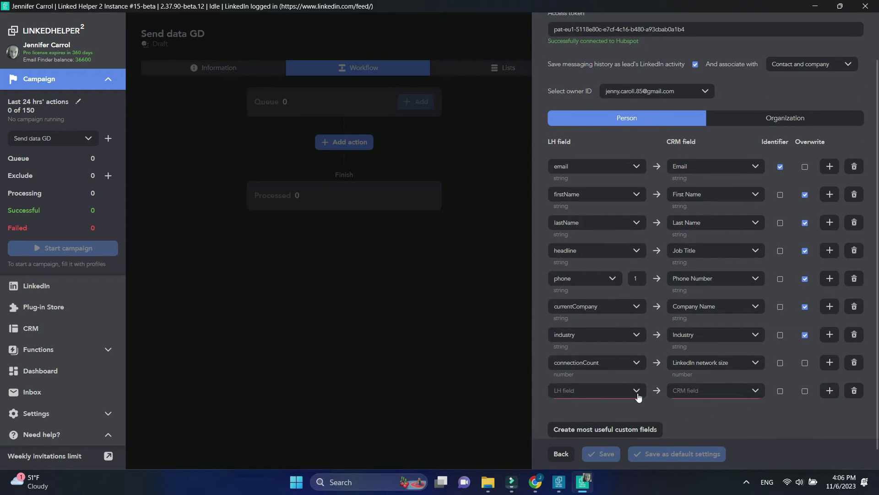
{"action": "left_click", "coordinate": [638, 393]}
{"action": "scroll", "coordinate": [610, 346], "scroll_direction": "down", "scroll_amount": 3}
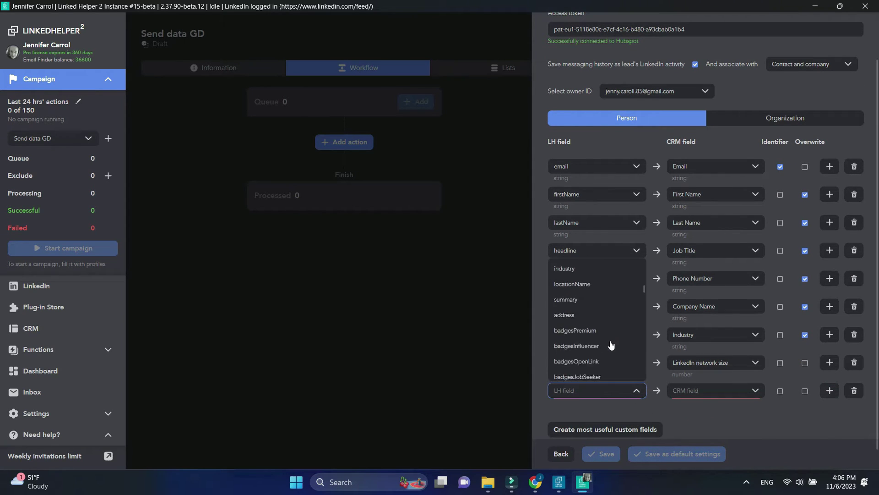
{"action": "scroll", "coordinate": [611, 345], "scroll_direction": "down", "scroll_amount": 3}
{"action": "scroll", "coordinate": [611, 343], "scroll_direction": "down", "scroll_amount": 3}
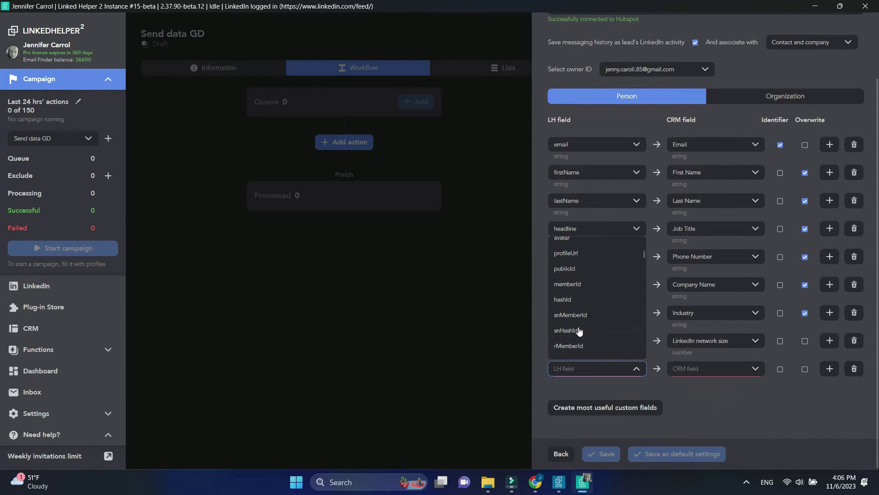
{"action": "scroll", "coordinate": [579, 330], "scroll_direction": "down", "scroll_amount": 3}
{"action": "scroll", "coordinate": [579, 330], "scroll_direction": "down", "scroll_amount": 3}
{"action": "scroll", "coordinate": [578, 330], "scroll_direction": "down", "scroll_amount": 3}
{"action": "scroll", "coordinate": [578, 330], "scroll_direction": "down", "scroll_amount": 2}
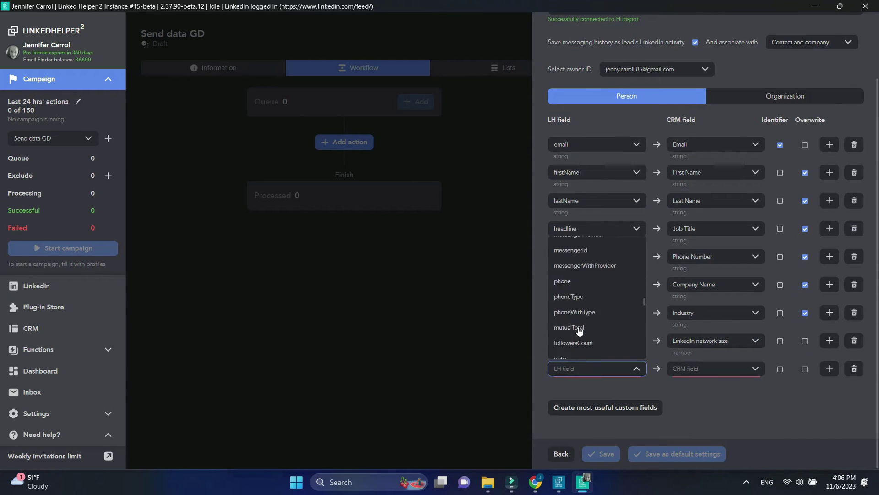
{"action": "scroll", "coordinate": [579, 330], "scroll_direction": "down", "scroll_amount": 2}
{"action": "left_click", "coordinate": [570, 306]}
{"action": "left_click", "coordinate": [728, 370]}
{"action": "scroll", "coordinate": [733, 333], "scroll_direction": "down", "scroll_amount": 3}
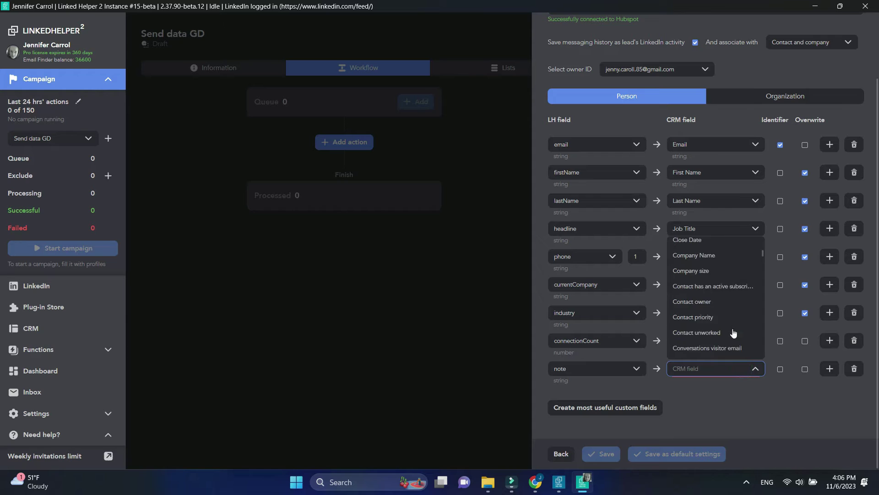
{"action": "scroll", "coordinate": [733, 333], "scroll_direction": "down", "scroll_amount": 3}
{"action": "scroll", "coordinate": [733, 333], "scroll_direction": "down", "scroll_amount": 3}
{"action": "scroll", "coordinate": [733, 333], "scroll_direction": "down", "scroll_amount": 3}
{"action": "scroll", "coordinate": [733, 333], "scroll_direction": "down", "scroll_amount": 2}
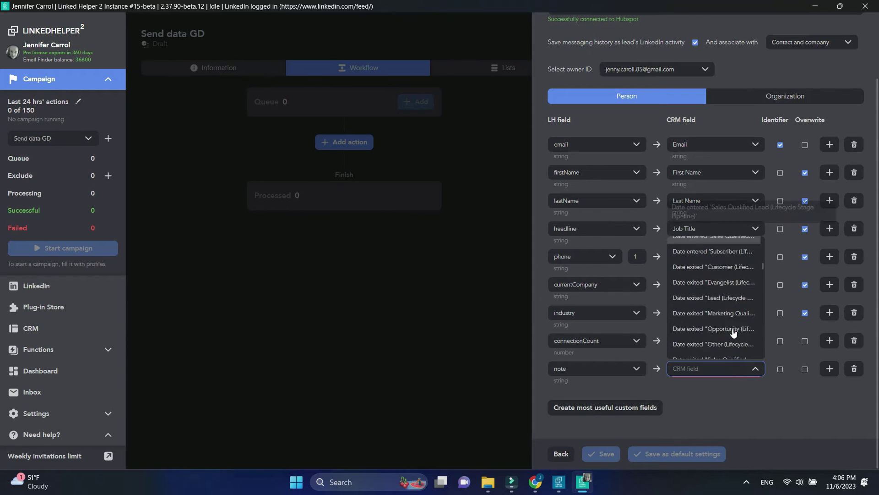
{"action": "scroll", "coordinate": [733, 333], "scroll_direction": "down", "scroll_amount": 3}
{"action": "scroll", "coordinate": [733, 333], "scroll_direction": "down", "scroll_amount": 3}
{"action": "scroll", "coordinate": [733, 332], "scroll_direction": "down", "scroll_amount": 3}
{"action": "scroll", "coordinate": [732, 332], "scroll_direction": "down", "scroll_amount": 2}
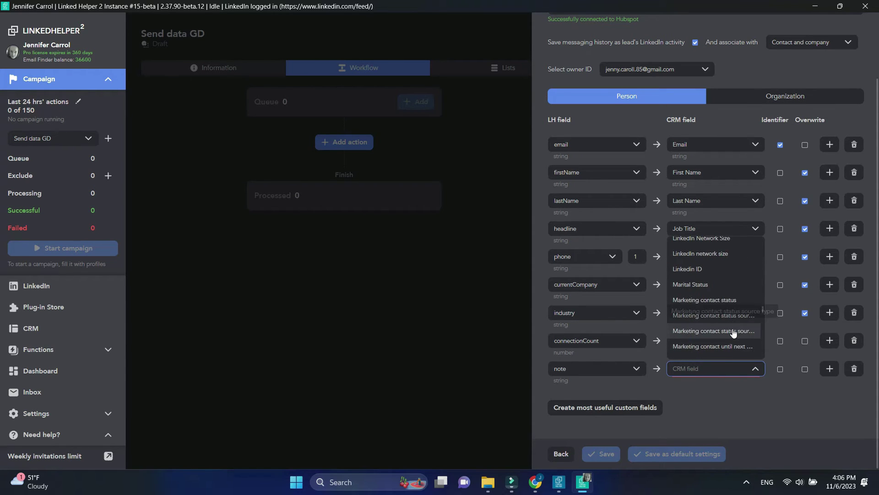
{"action": "scroll", "coordinate": [733, 333], "scroll_direction": "down", "scroll_amount": 3}
{"action": "scroll", "coordinate": [733, 333], "scroll_direction": "down", "scroll_amount": 3}
{"action": "scroll", "coordinate": [739, 351], "scroll_direction": "down", "scroll_amount": 3}
{"action": "scroll", "coordinate": [739, 350], "scroll_direction": "down", "scroll_amount": 2}
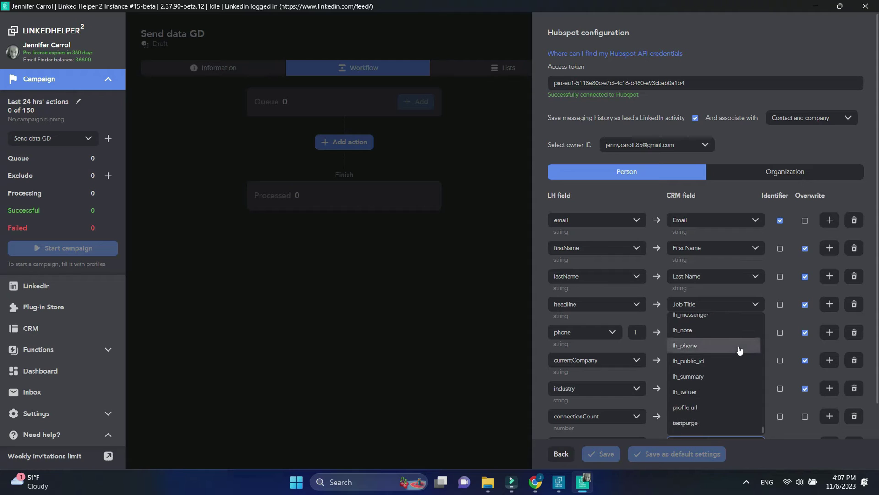
{"action": "left_click", "coordinate": [732, 345]}
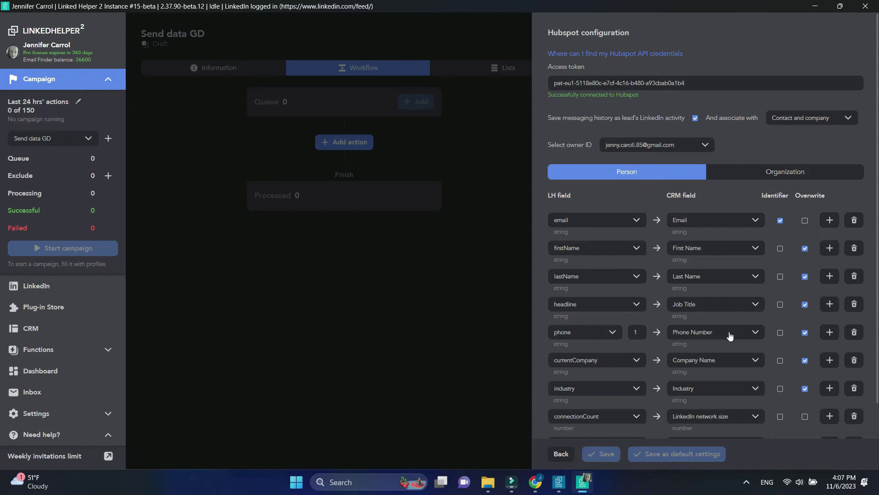
{"action": "scroll", "coordinate": [808, 373], "scroll_direction": "down", "scroll_amount": 3}
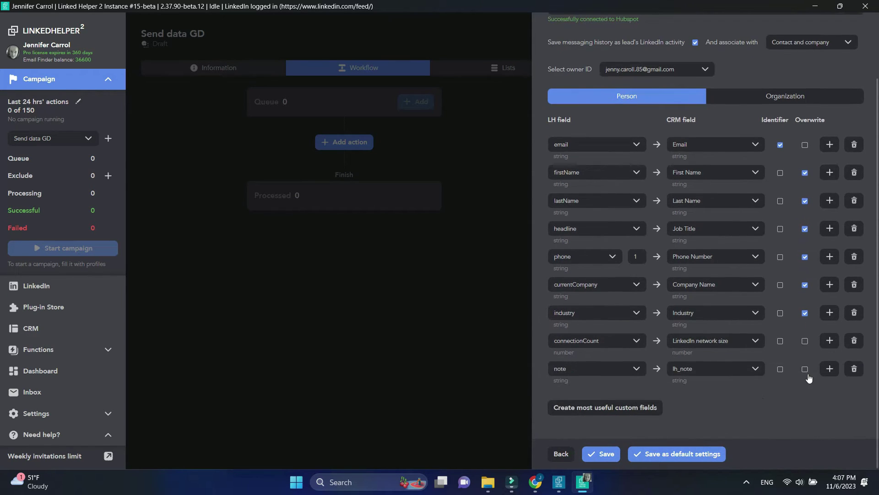
- Add a person mapping row sending cs_place to HubSpot's 'expo location' property
{"action": "left_click", "coordinate": [829, 368]}
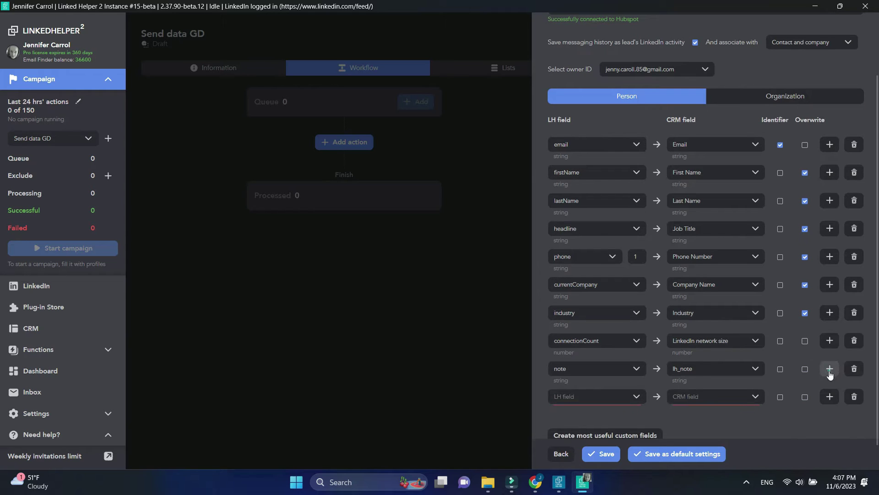
{"action": "left_click", "coordinate": [638, 397]}
{"action": "scroll", "coordinate": [617, 369], "scroll_direction": "down", "scroll_amount": 5}
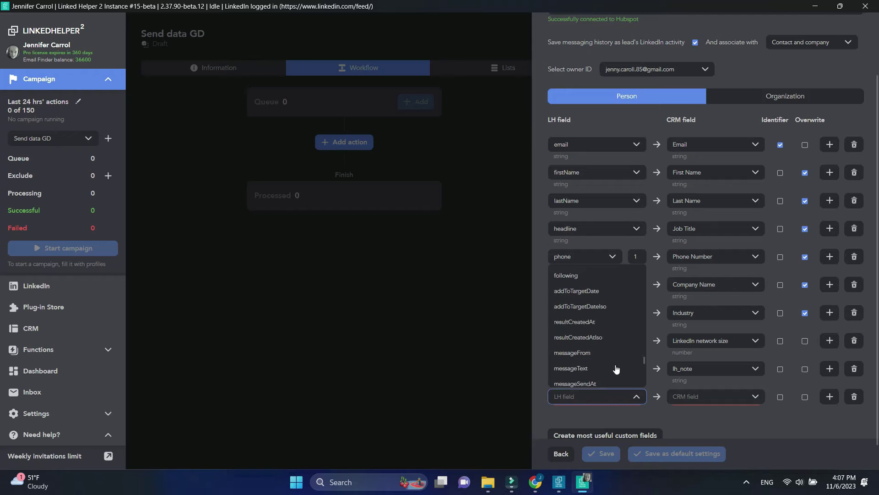
{"action": "scroll", "coordinate": [616, 370], "scroll_direction": "down", "scroll_amount": 5}
{"action": "scroll", "coordinate": [616, 369], "scroll_direction": "down", "scroll_amount": 5}
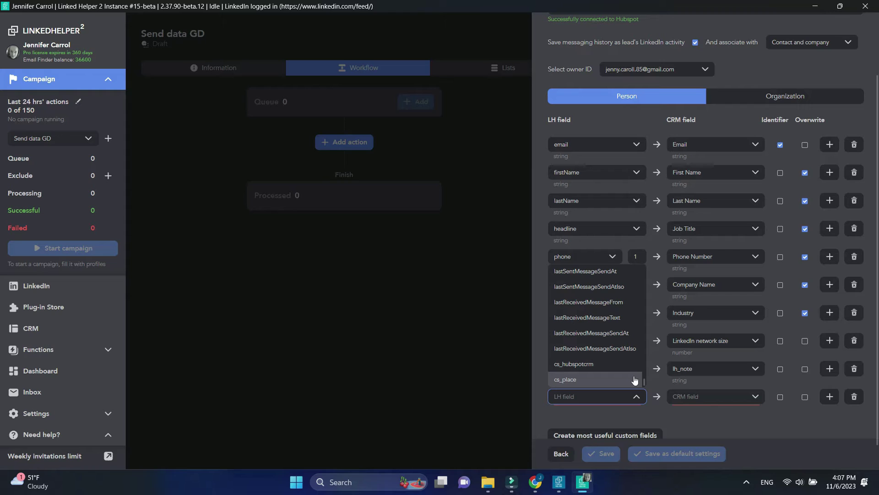
{"action": "left_click", "coordinate": [636, 380]}
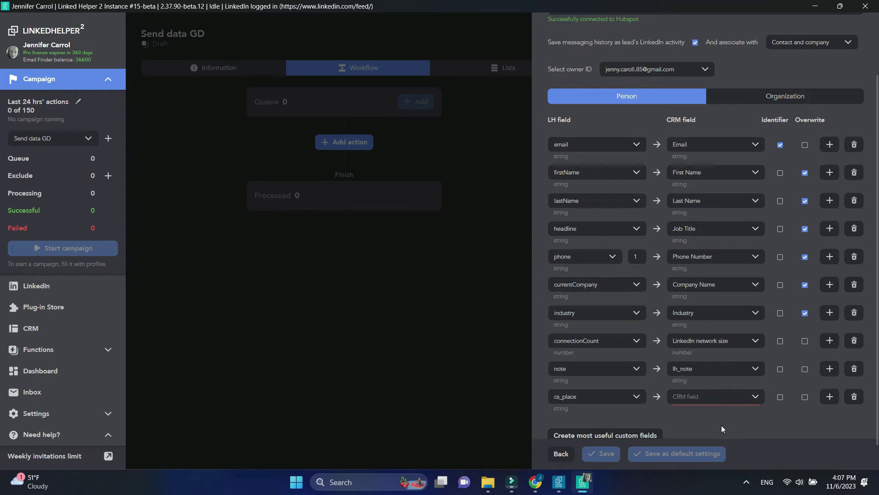
{"action": "left_click", "coordinate": [756, 396]}
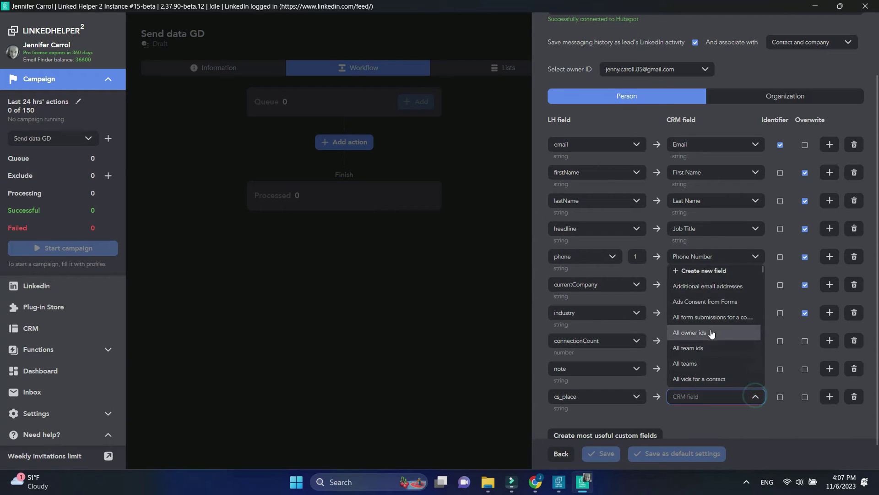
{"action": "scroll", "coordinate": [710, 332], "scroll_direction": "down", "scroll_amount": 5}
{"action": "scroll", "coordinate": [709, 332], "scroll_direction": "down", "scroll_amount": 5}
{"action": "scroll", "coordinate": [710, 332], "scroll_direction": "down", "scroll_amount": 3}
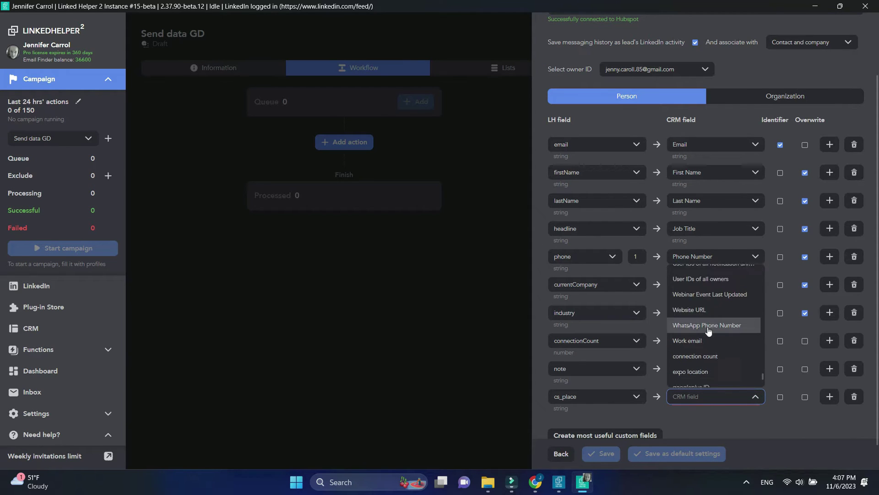
{"action": "scroll", "coordinate": [709, 332], "scroll_direction": "down", "scroll_amount": 3}
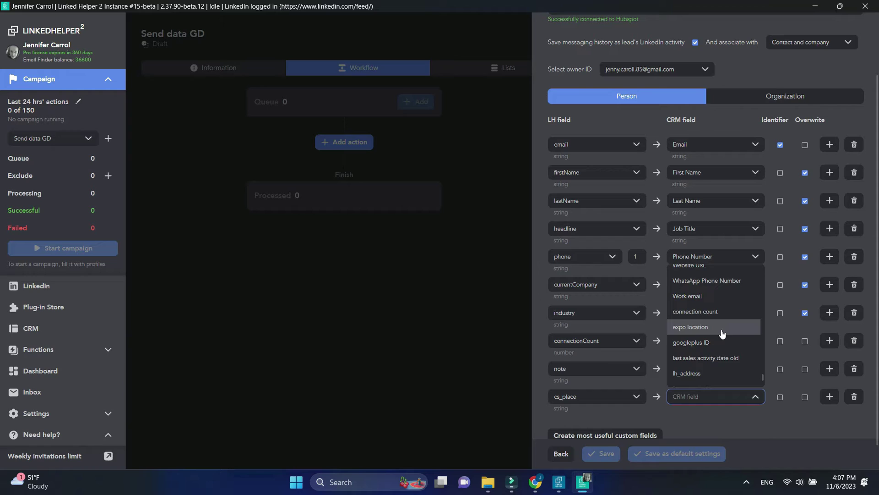
{"action": "left_click", "coordinate": [721, 327]}
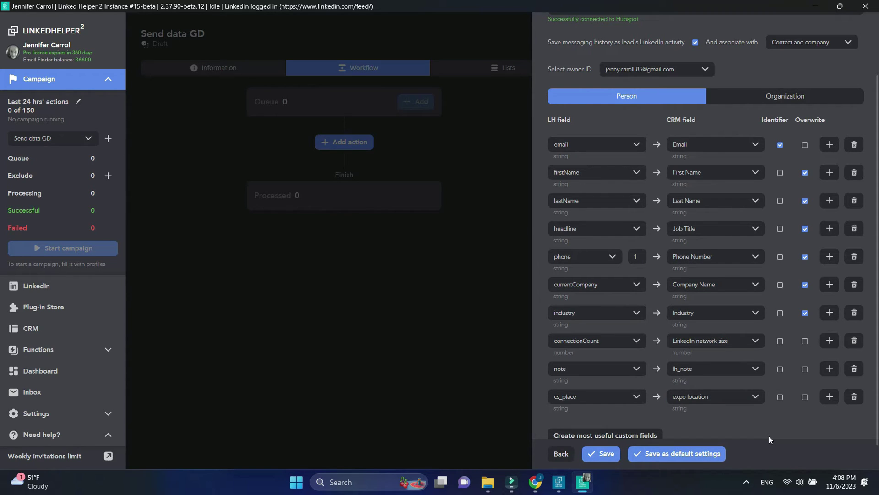
{"action": "scroll", "coordinate": [863, 434], "scroll_direction": "down", "scroll_amount": 1}
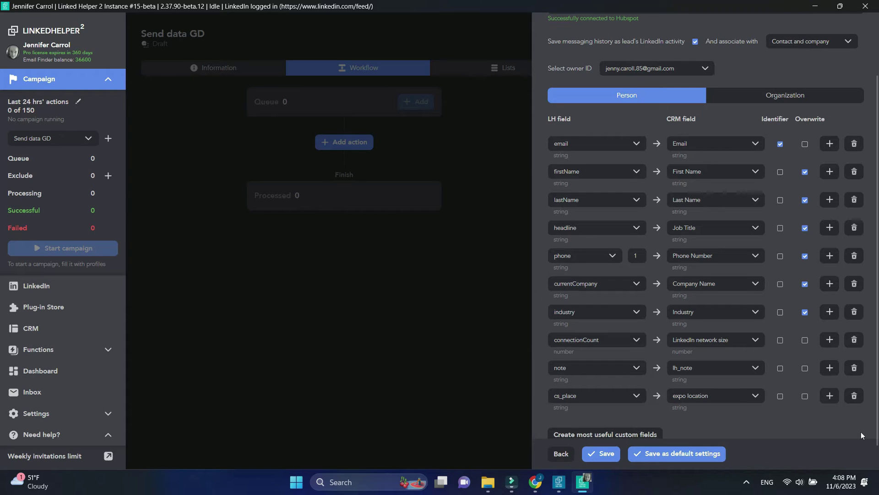
{"action": "scroll", "coordinate": [863, 435], "scroll_direction": "down", "scroll_amount": 1}
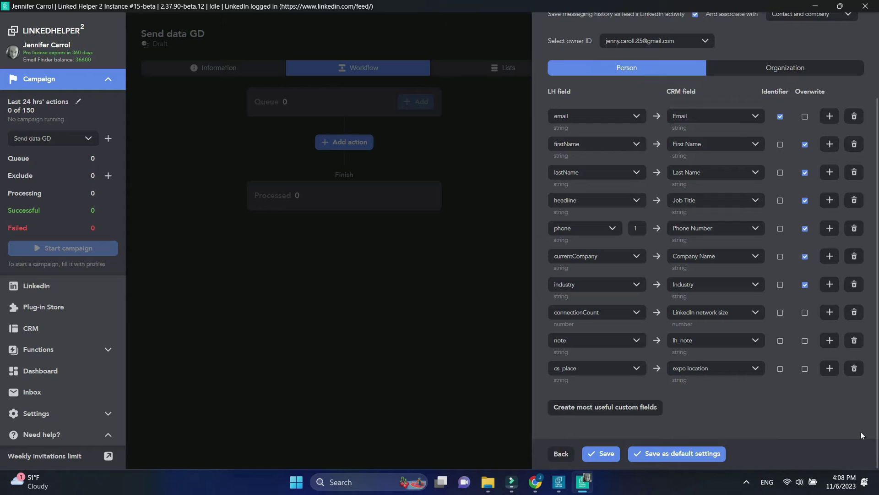
- Add a CONSTANT_VALUE mapping row with the constant 'Neo Geo', its HubSpot field still unset
{"action": "left_click", "coordinate": [830, 370]}
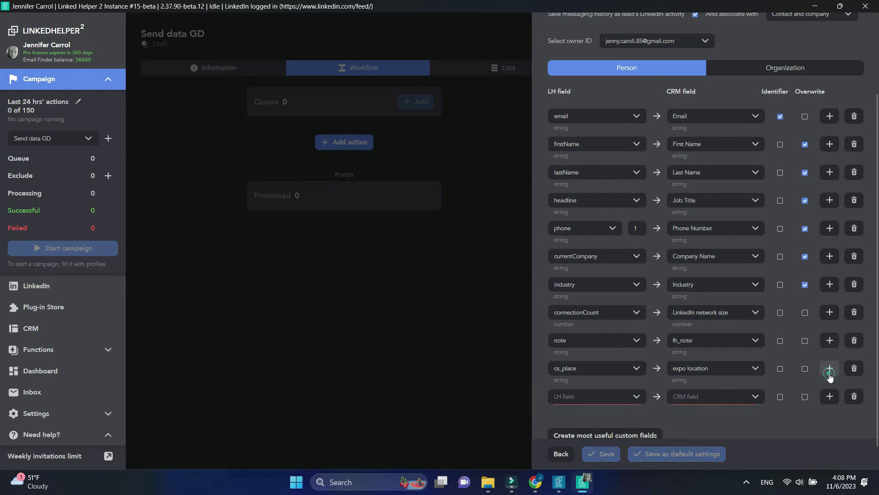
{"action": "left_click", "coordinate": [637, 396]}
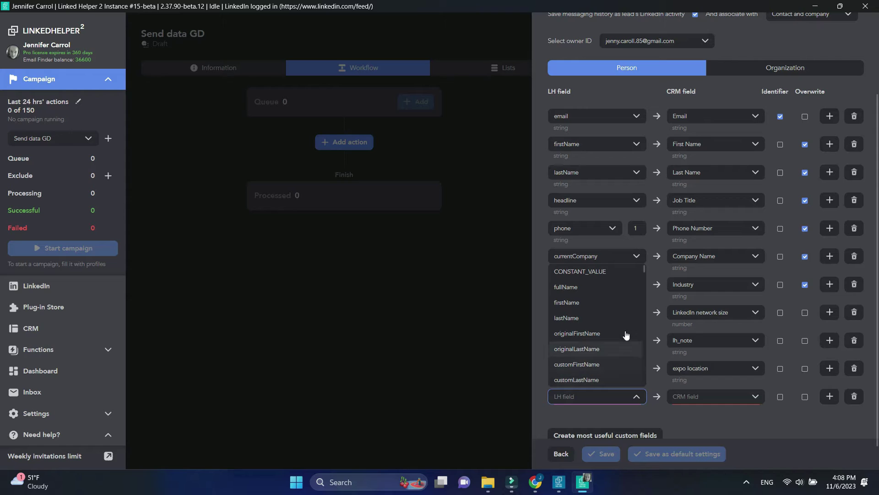
{"action": "left_click", "coordinate": [615, 272]}
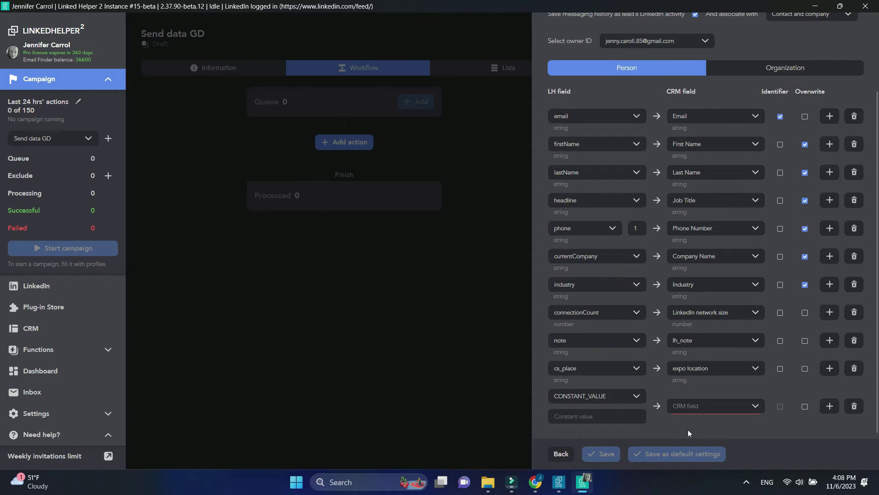
{"action": "left_click", "coordinate": [604, 416]}
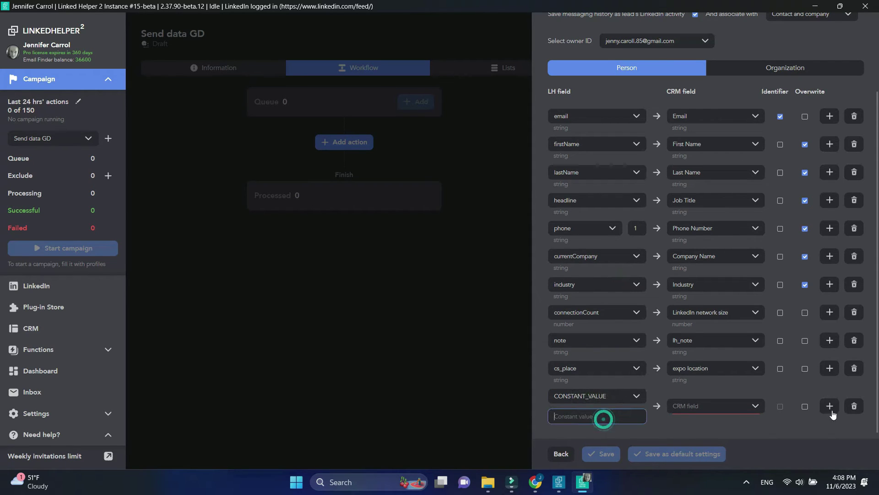
{"action": "type", "text": "Neo Geo"}
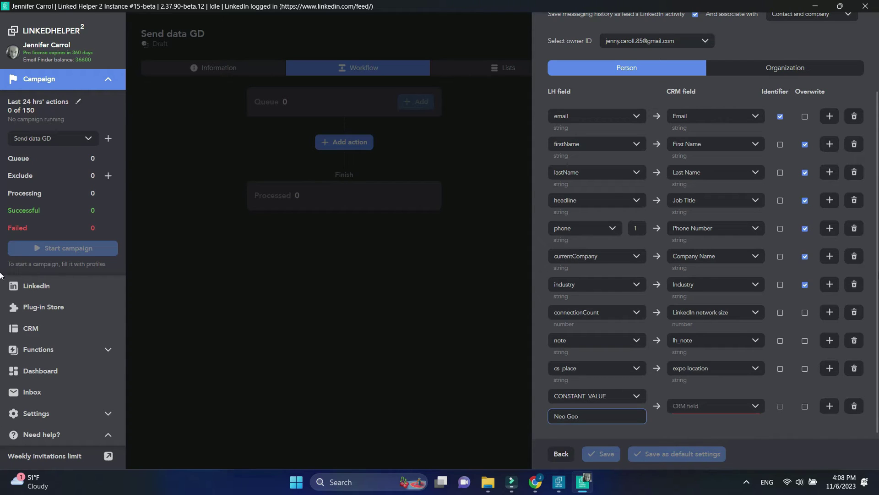
{"action": "left_click", "coordinate": [788, 427]}
{"action": "left_click", "coordinate": [729, 406]}
{"action": "scroll", "coordinate": [749, 382], "scroll_direction": "up", "scroll_amount": 4}
{"action": "scroll", "coordinate": [750, 381], "scroll_direction": "up", "scroll_amount": 5}
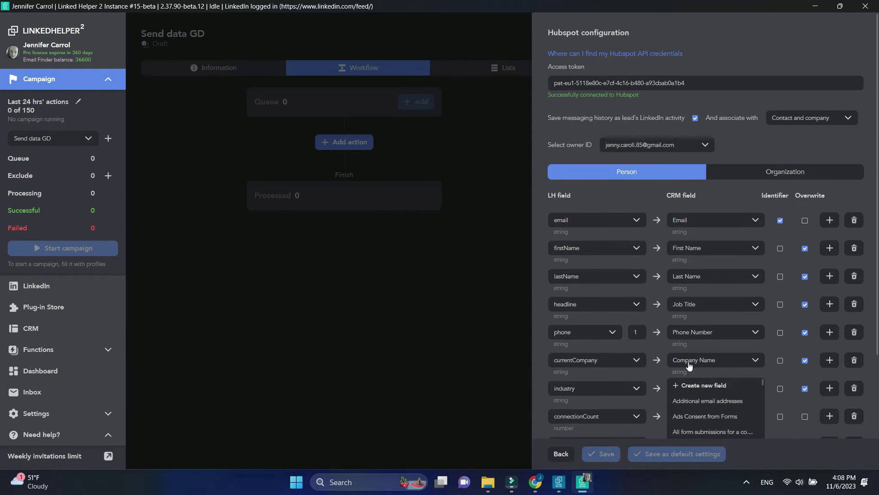
{"action": "scroll", "coordinate": [708, 406], "scroll_direction": "down", "scroll_amount": 5}
{"action": "scroll", "coordinate": [805, 394], "scroll_direction": "down", "scroll_amount": 4}
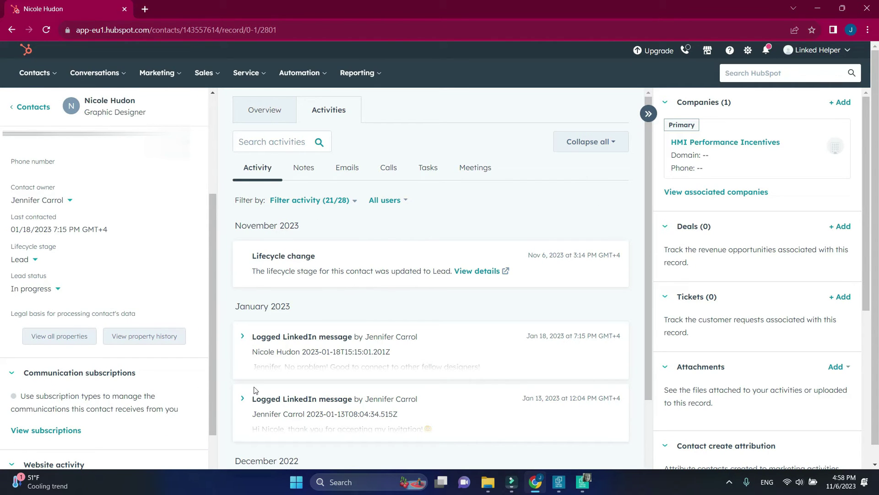
{"action": "left_click", "coordinate": [57, 290]}
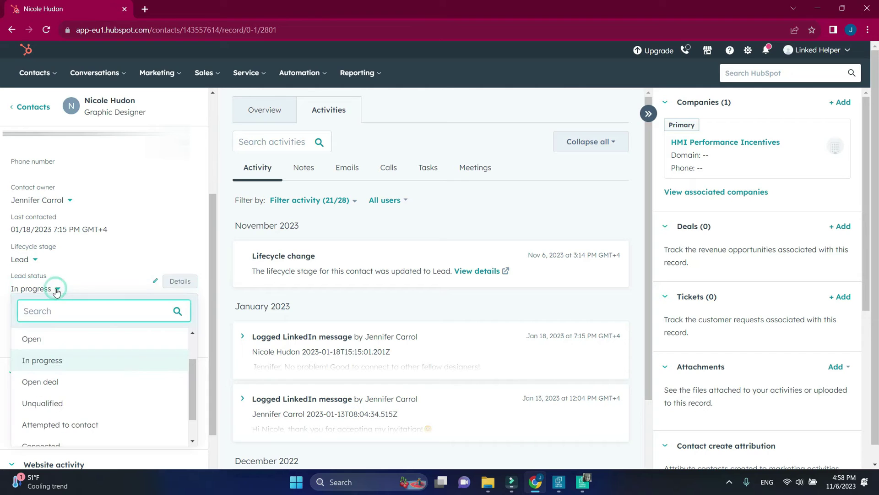
{"action": "scroll", "coordinate": [119, 356], "scroll_direction": "up", "scroll_amount": 2}
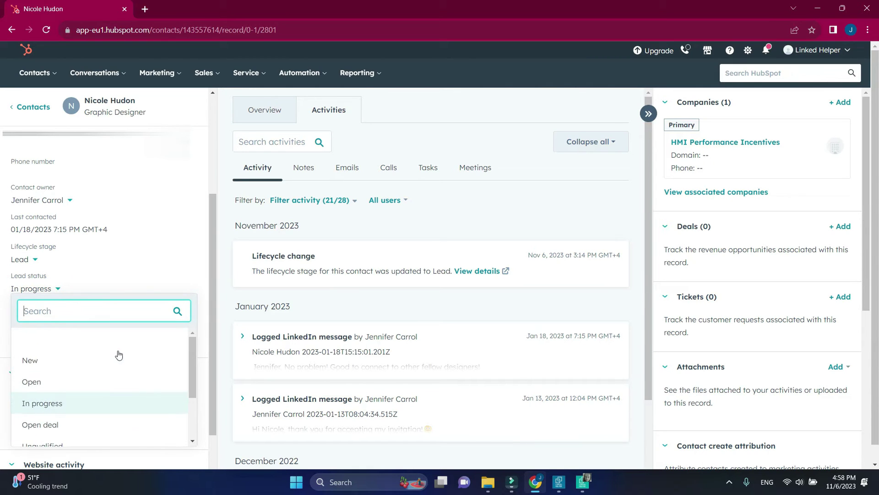
{"action": "scroll", "coordinate": [119, 355], "scroll_direction": "down", "scroll_amount": 3}
{"action": "scroll", "coordinate": [119, 355], "scroll_direction": "down", "scroll_amount": 1}
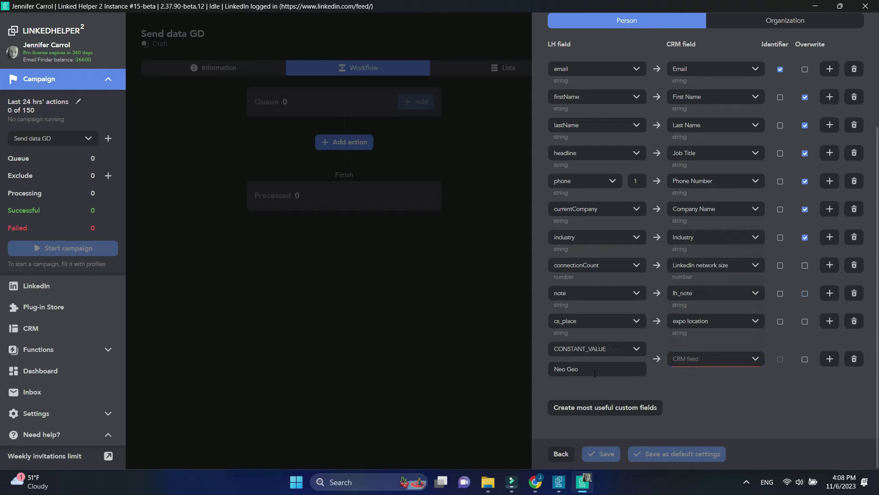
- Clear 'Neo Geo' and map the constant row to Lead Status with value New
{"action": "double_click", "coordinate": [596, 371]}
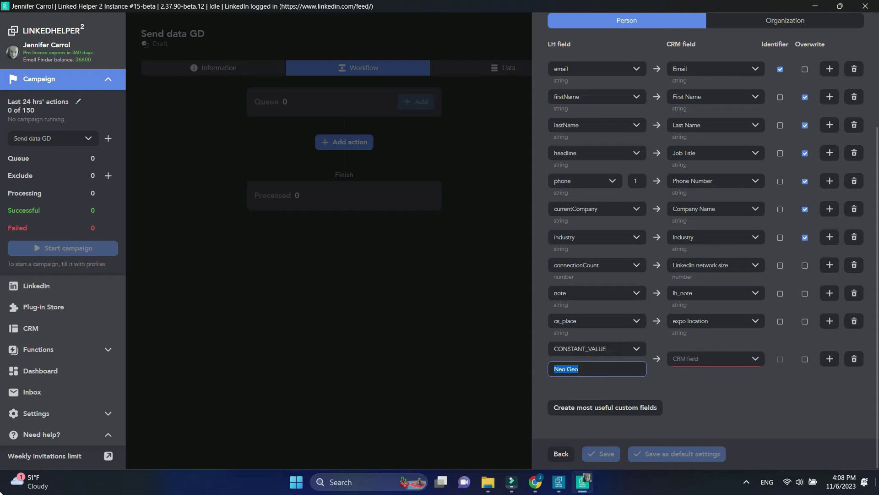
{"action": "key", "text": "BackSpace"}
{"action": "left_click", "coordinate": [727, 359]}
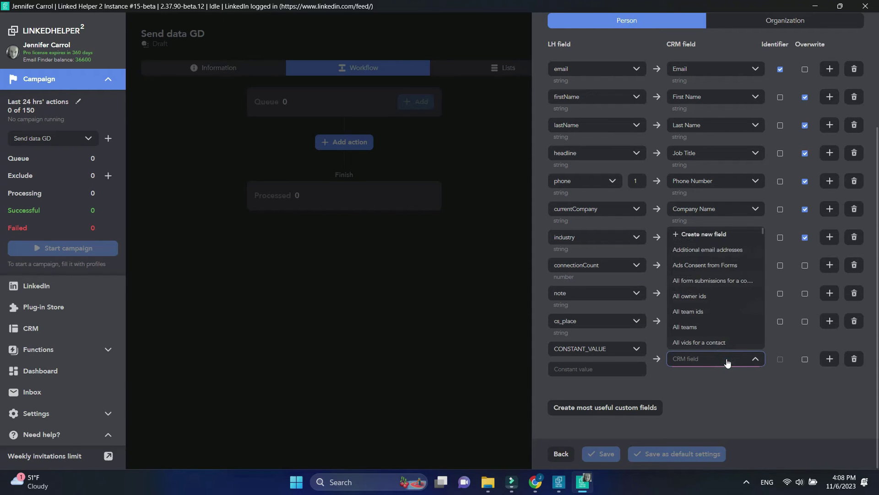
{"action": "scroll", "coordinate": [714, 310], "scroll_direction": "down", "scroll_amount": 5}
{"action": "scroll", "coordinate": [711, 313], "scroll_direction": "down", "scroll_amount": 5}
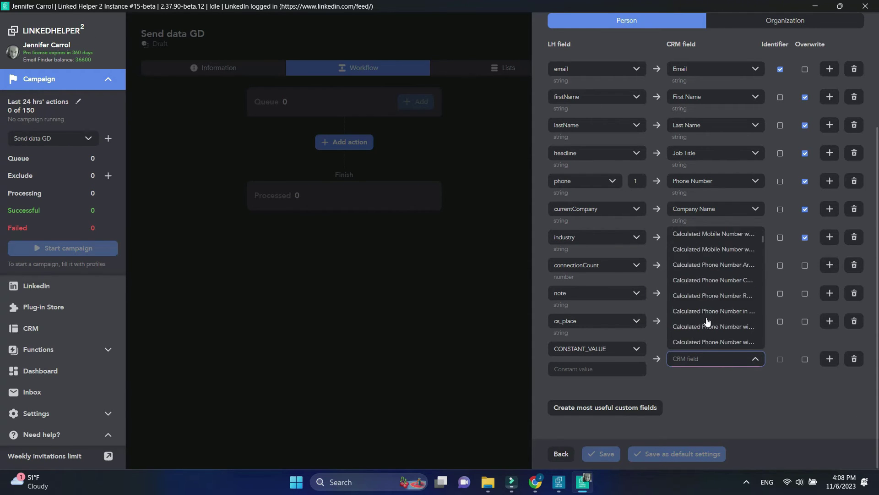
{"action": "scroll", "coordinate": [707, 321], "scroll_direction": "down", "scroll_amount": 3}
{"action": "scroll", "coordinate": [707, 322], "scroll_direction": "down", "scroll_amount": 3}
{"action": "scroll", "coordinate": [707, 322], "scroll_direction": "down", "scroll_amount": 3}
{"action": "scroll", "coordinate": [707, 321], "scroll_direction": "down", "scroll_amount": 3}
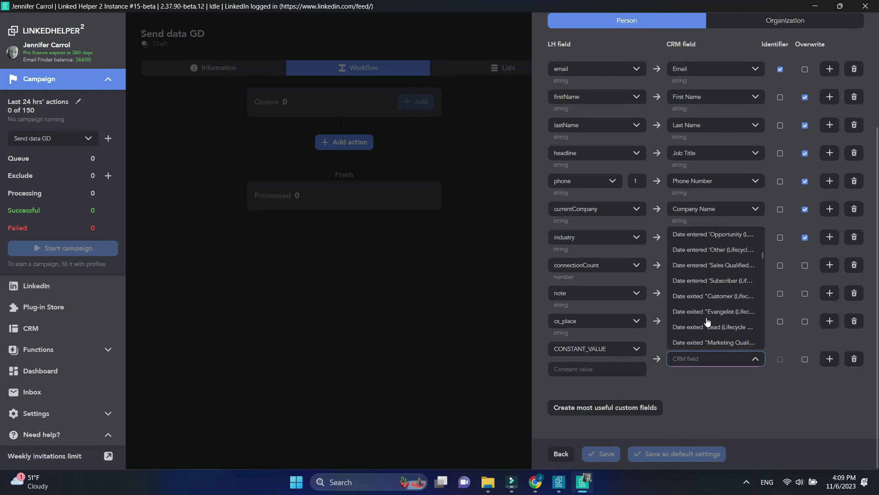
{"action": "scroll", "coordinate": [707, 322], "scroll_direction": "down", "scroll_amount": 2}
{"action": "scroll", "coordinate": [707, 322], "scroll_direction": "down", "scroll_amount": 3}
{"action": "scroll", "coordinate": [707, 322], "scroll_direction": "down", "scroll_amount": 3}
{"action": "scroll", "coordinate": [707, 322], "scroll_direction": "down", "scroll_amount": 3}
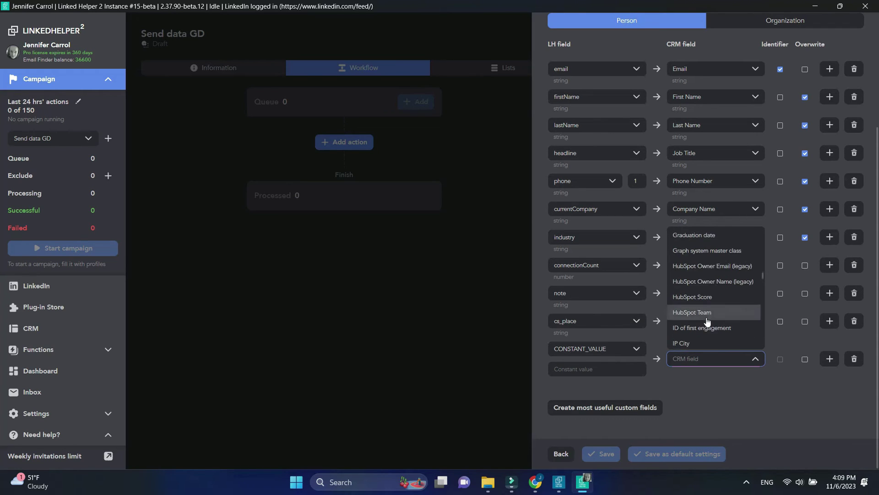
{"action": "scroll", "coordinate": [707, 321], "scroll_direction": "down", "scroll_amount": 2}
{"action": "scroll", "coordinate": [707, 322], "scroll_direction": "down", "scroll_amount": 3}
{"action": "scroll", "coordinate": [707, 321], "scroll_direction": "down", "scroll_amount": 3}
{"action": "scroll", "coordinate": [707, 321], "scroll_direction": "down", "scroll_amount": 3}
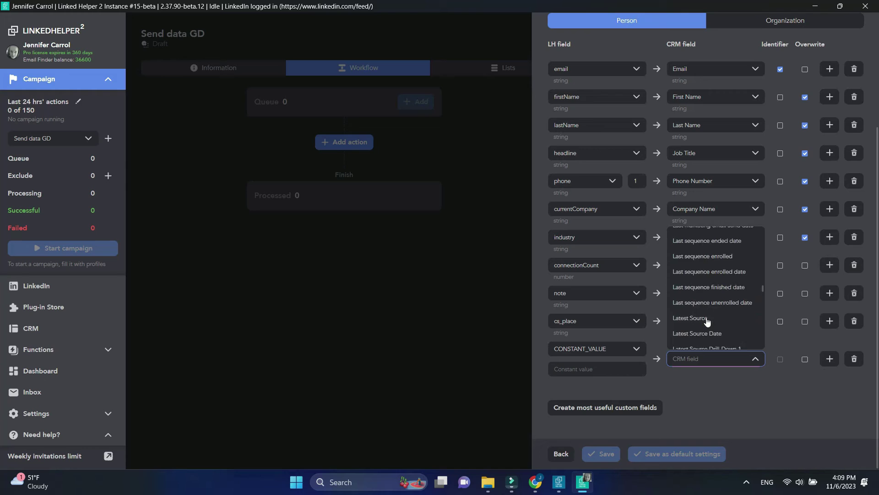
{"action": "scroll", "coordinate": [707, 322], "scroll_direction": "down", "scroll_amount": 3}
{"action": "scroll", "coordinate": [707, 321], "scroll_direction": "down", "scroll_amount": 3}
{"action": "scroll", "coordinate": [728, 303], "scroll_direction": "down", "scroll_amount": 2}
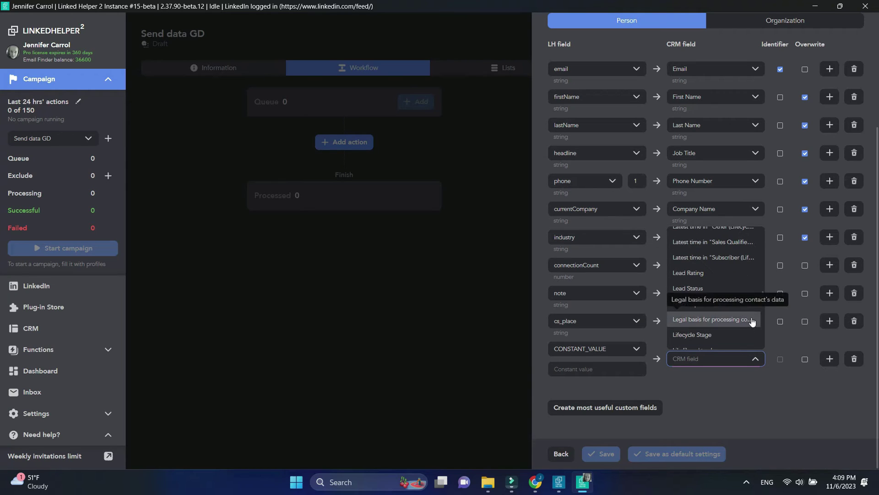
{"action": "left_click", "coordinate": [740, 289]}
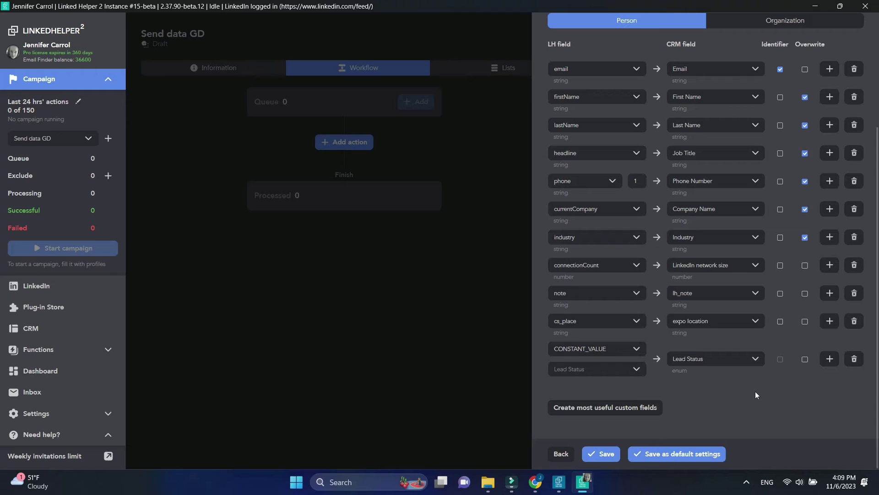
{"action": "left_click", "coordinate": [629, 371]}
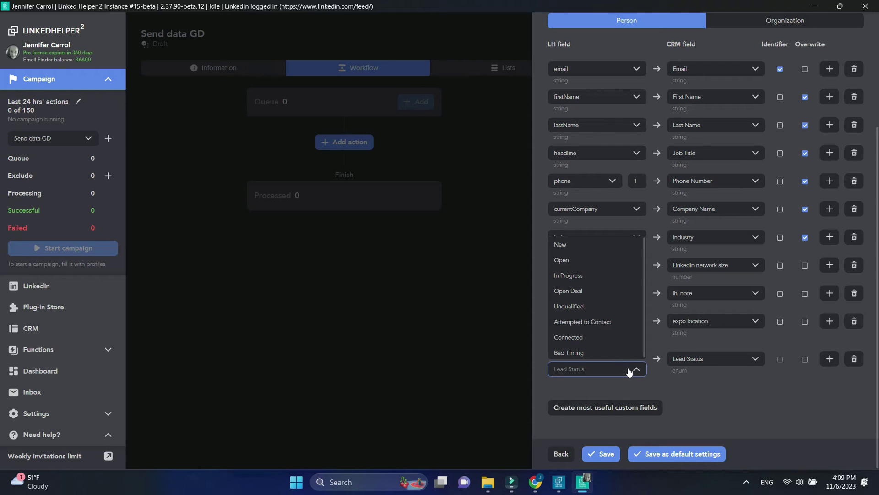
{"action": "left_click", "coordinate": [563, 244]}
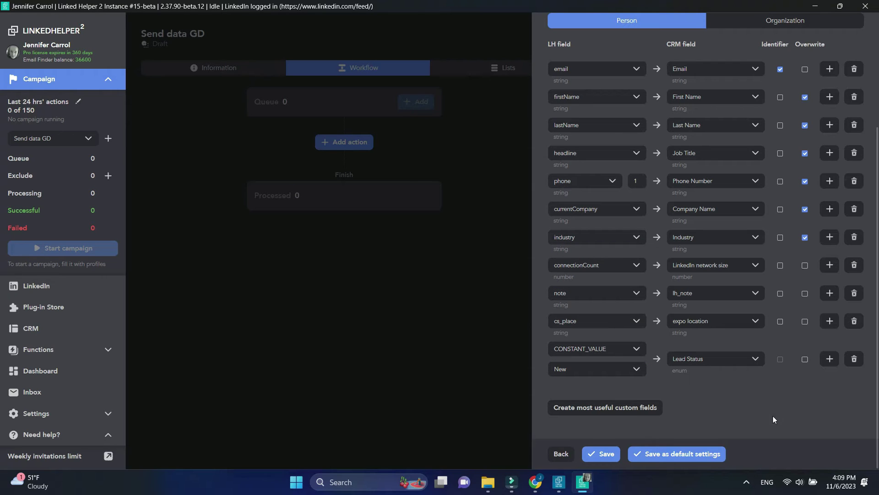
{"action": "scroll", "coordinate": [824, 412], "scroll_direction": "up", "scroll_amount": 6}
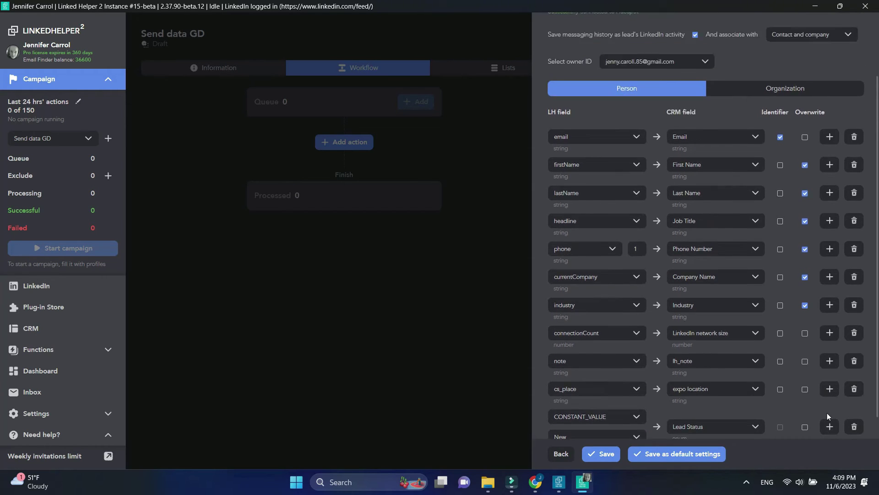
{"action": "scroll", "coordinate": [827, 413], "scroll_direction": "up", "scroll_amount": 4}
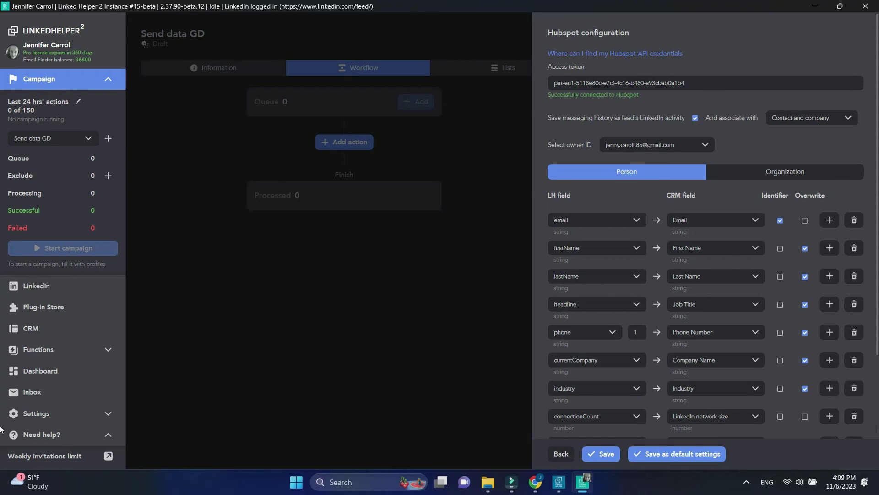
{"action": "scroll", "coordinate": [764, 365], "scroll_direction": "down", "scroll_amount": 5}
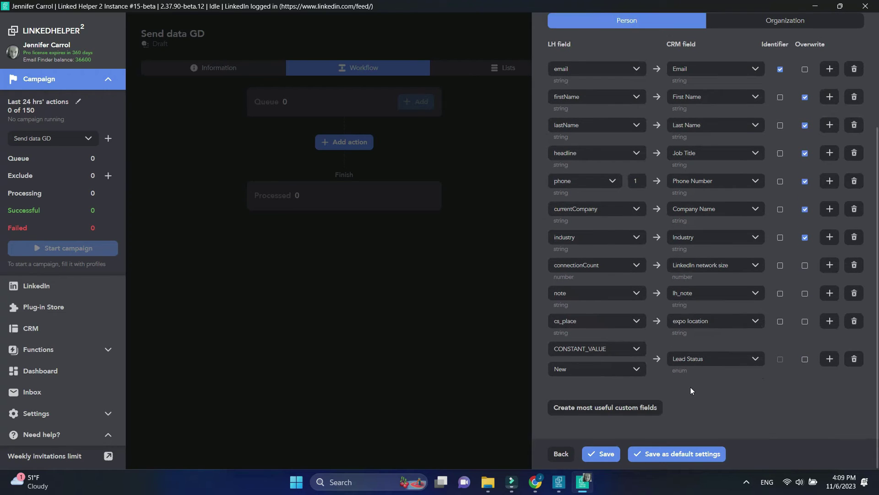
- Create all suggested custom field mappings, from profileUrl→lh_linkedin_profile_url through lh_summary
{"action": "left_click", "coordinate": [645, 412]}
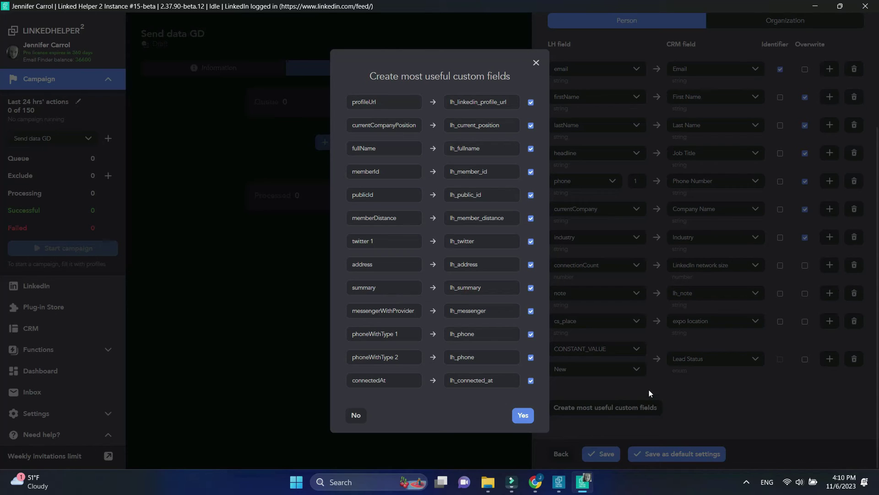
{"action": "left_click", "coordinate": [524, 414]}
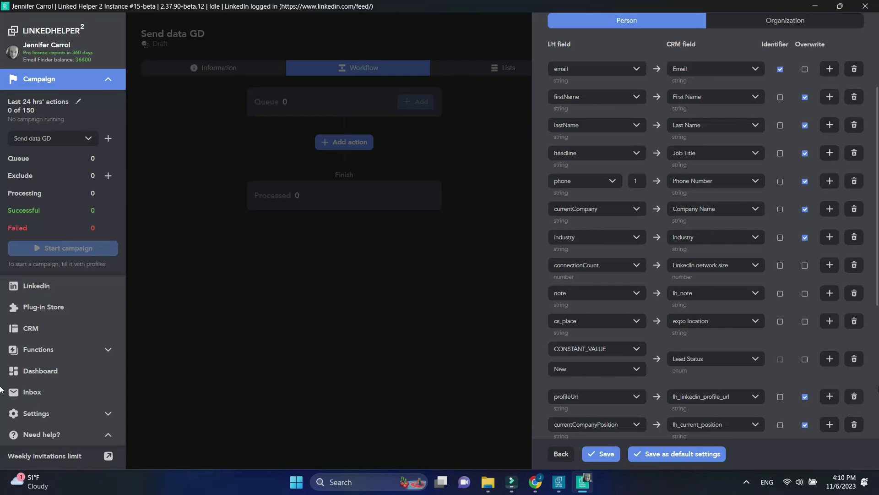
{"action": "scroll", "coordinate": [861, 381], "scroll_direction": "down", "scroll_amount": 3}
{"action": "scroll", "coordinate": [861, 382], "scroll_direction": "down", "scroll_amount": 3}
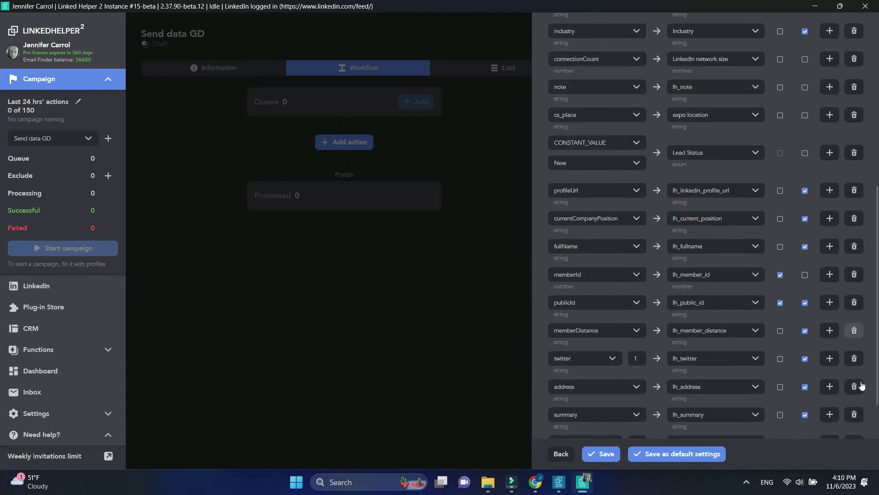
{"action": "scroll", "coordinate": [861, 382], "scroll_direction": "down", "scroll_amount": 3}
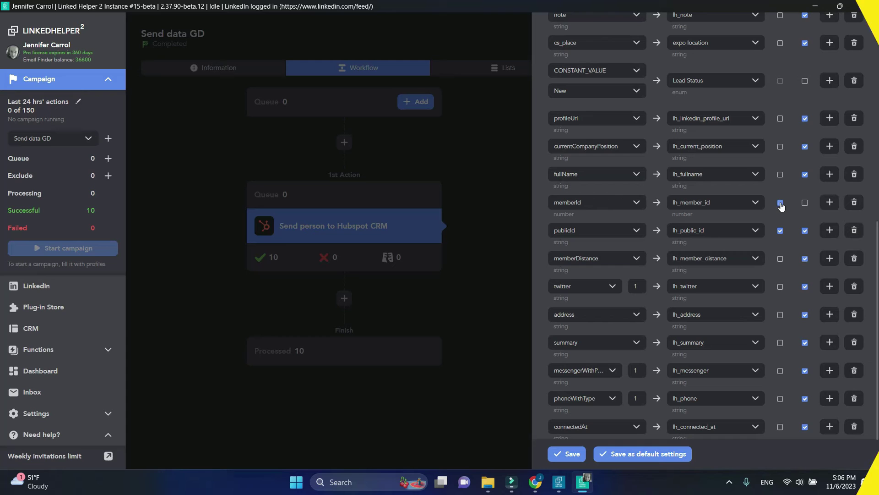
- Drop memberId and publicId as identifiers and save the mapping despite the warning
{"action": "left_click", "coordinate": [781, 202]}
{"action": "left_click", "coordinate": [781, 230]}
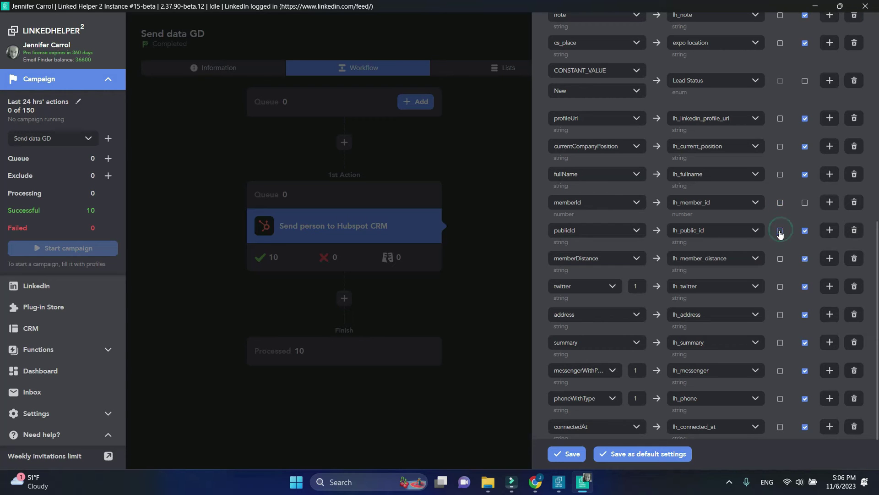
{"action": "left_click", "coordinate": [558, 456]}
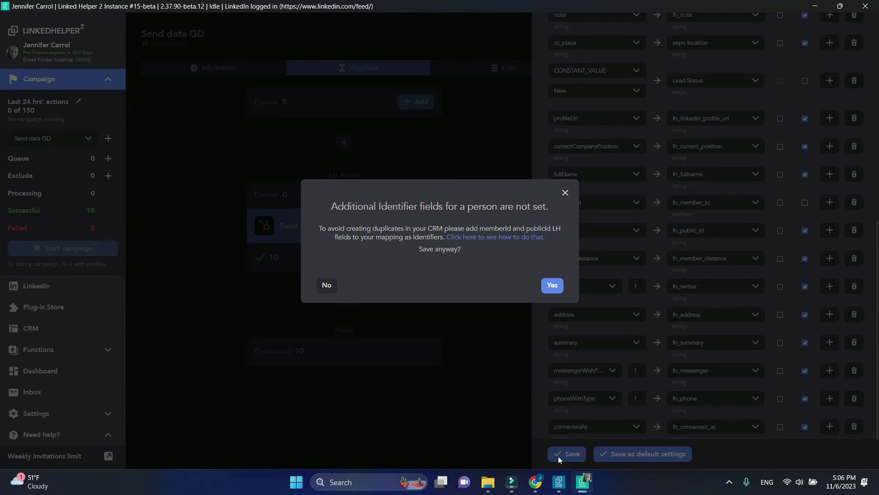
{"action": "left_click", "coordinate": [552, 286]}
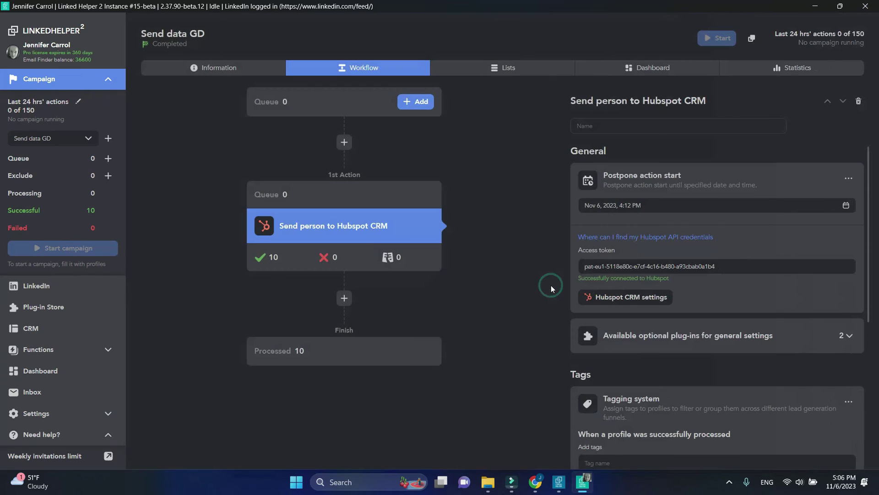
{"action": "left_click", "coordinate": [273, 257]}
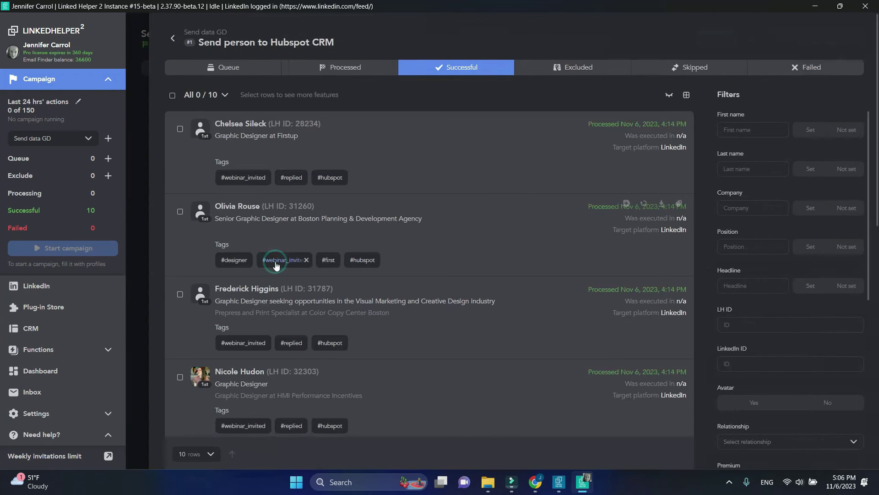
{"action": "left_click", "coordinate": [179, 129]}
{"action": "left_click", "coordinate": [179, 212]}
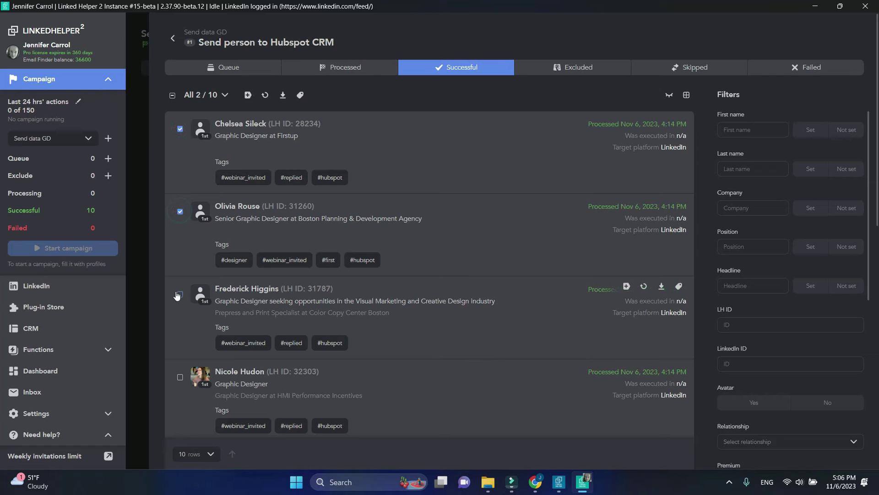
{"action": "left_click", "coordinate": [179, 294]}
{"action": "left_click", "coordinate": [265, 94]}
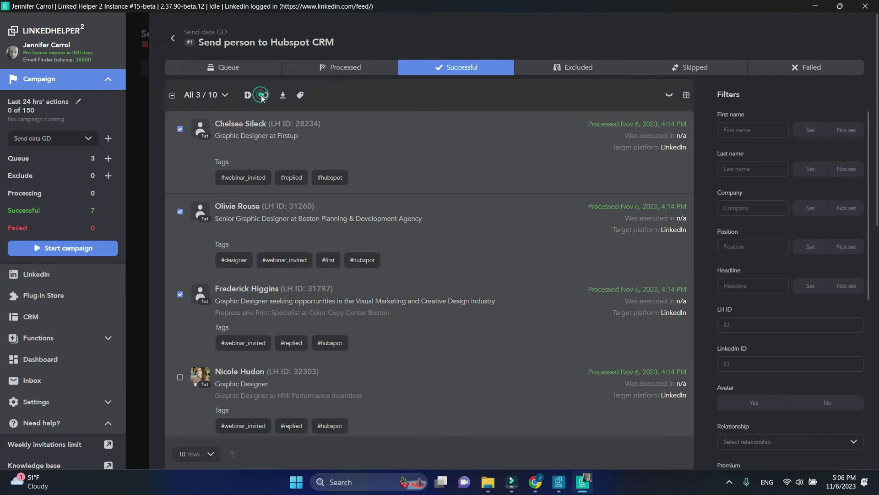
{"action": "left_click", "coordinate": [173, 38]}
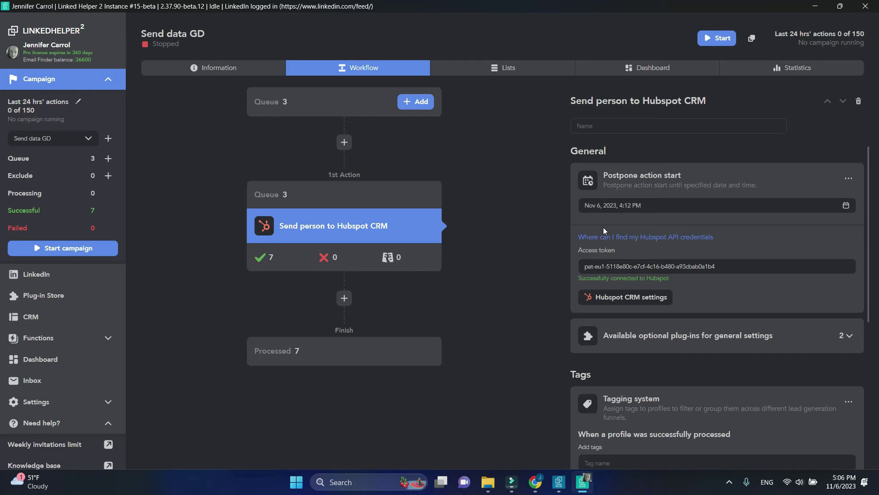
{"action": "key", "text": "alt+Tab"}
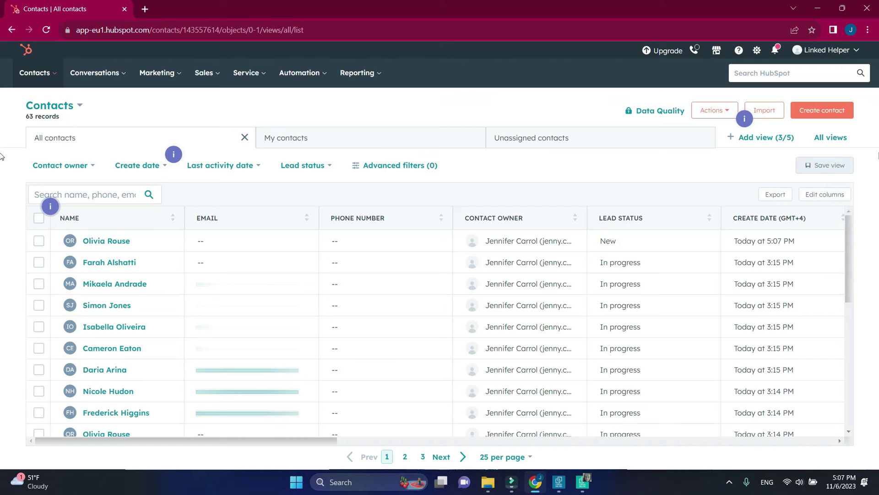
{"action": "left_click", "coordinate": [38, 240]}
{"action": "scroll", "coordinate": [41, 309], "scroll_direction": "down", "scroll_amount": 2}
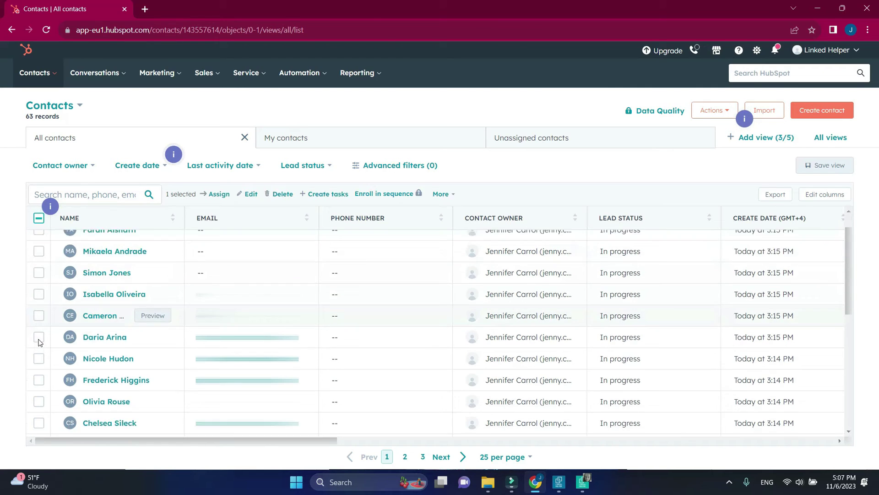
{"action": "scroll", "coordinate": [42, 323], "scroll_direction": "down", "scroll_amount": 2}
{"action": "left_click", "coordinate": [38, 326]}
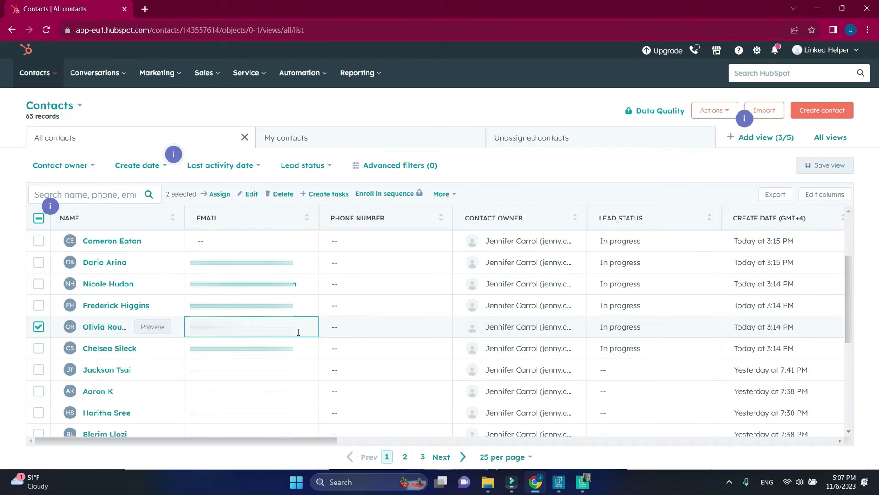
{"action": "scroll", "coordinate": [299, 332], "scroll_direction": "up", "scroll_amount": 2}
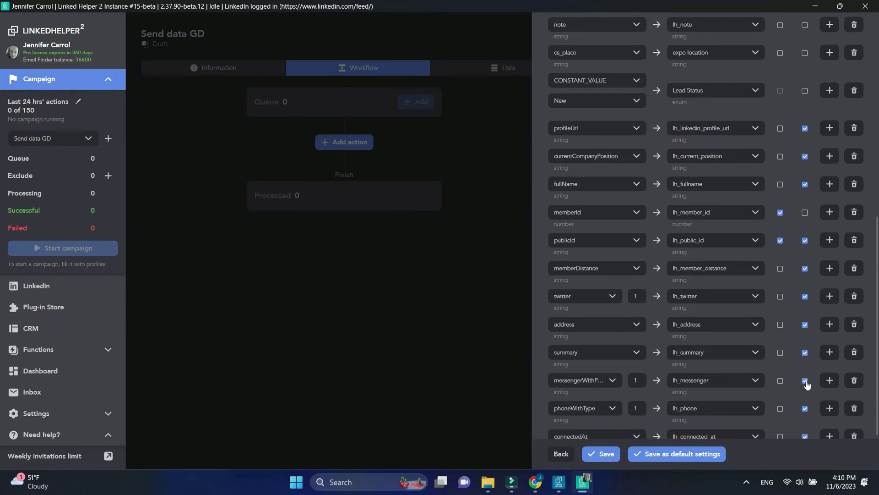
{"action": "scroll", "coordinate": [815, 393], "scroll_direction": "up", "scroll_amount": 8}
{"action": "scroll", "coordinate": [816, 392], "scroll_direction": "up", "scroll_amount": 3}
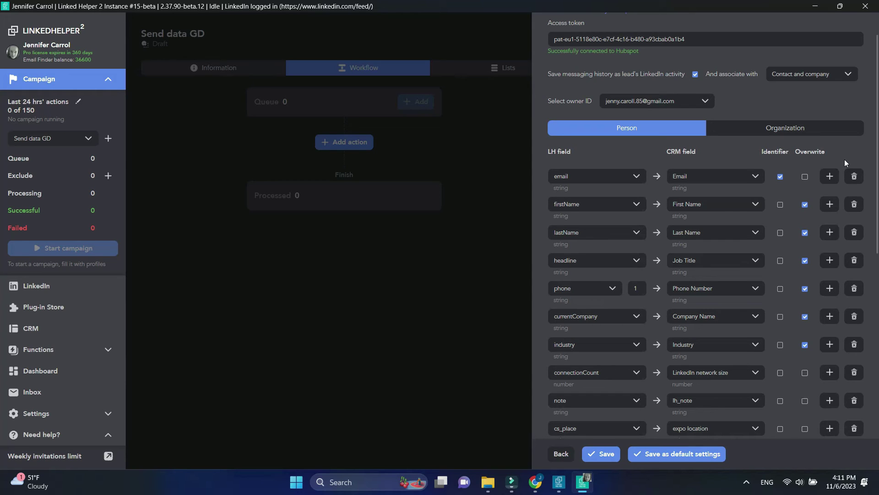
{"action": "scroll", "coordinate": [822, 334], "scroll_direction": "down", "scroll_amount": 3}
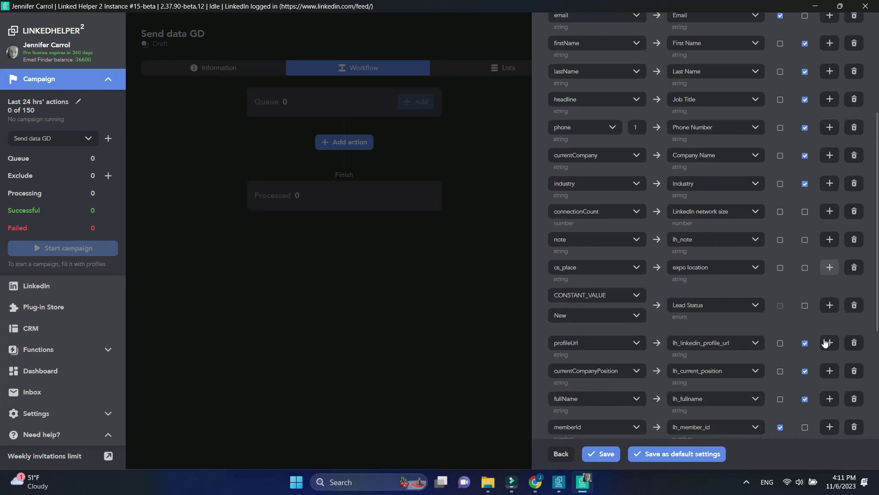
- Tick Overwrite for the connectionCount, note and cs_place person mappings
{"action": "left_click", "coordinate": [805, 211]}
{"action": "left_click", "coordinate": [804, 240]}
{"action": "left_click", "coordinate": [805, 267]}
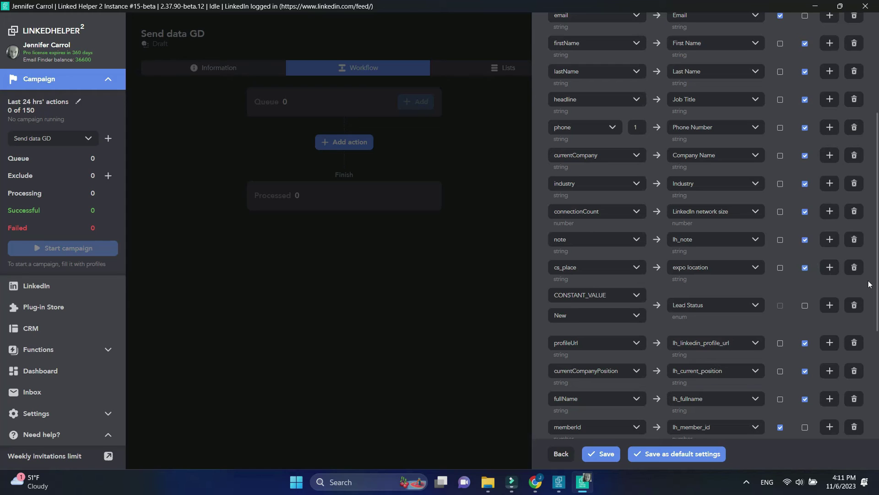
{"action": "scroll", "coordinate": [789, 345], "scroll_direction": "up", "scroll_amount": 5}
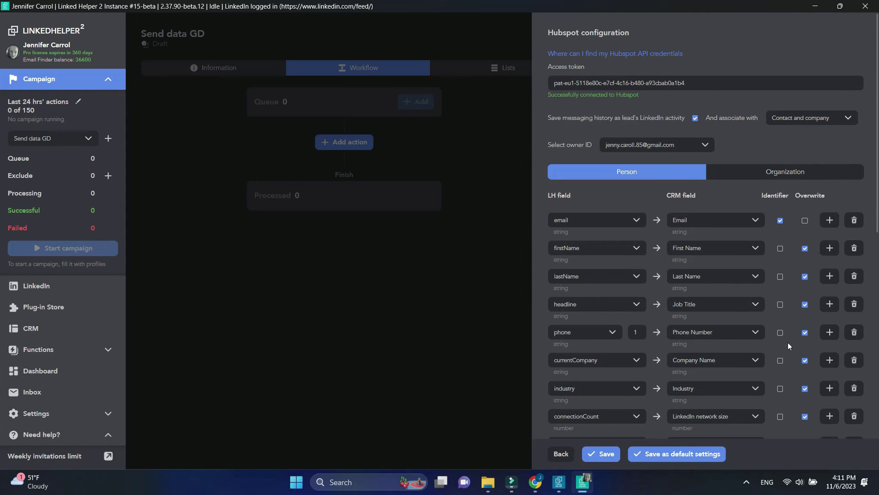
- Create the suggested organization custom fields, excluding headquarterLine1, headquarterLine2 and headquarterPostalCode
{"action": "left_click", "coordinate": [803, 172]}
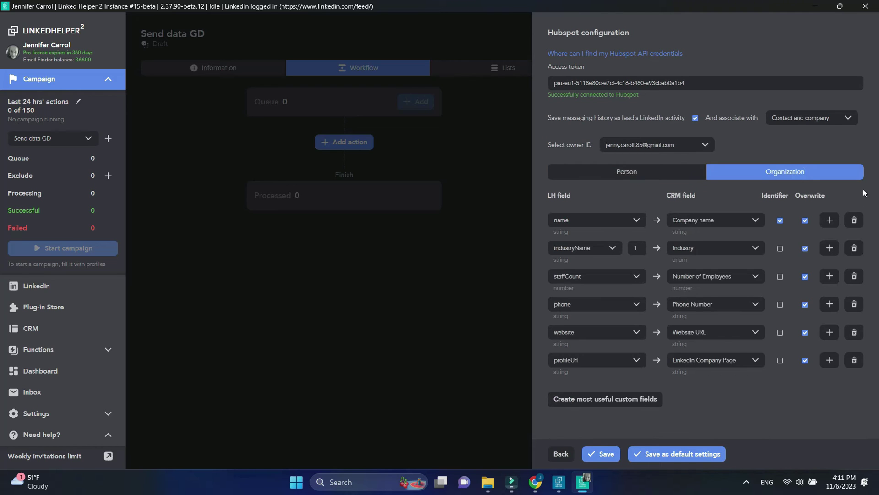
{"action": "left_click", "coordinate": [615, 399]}
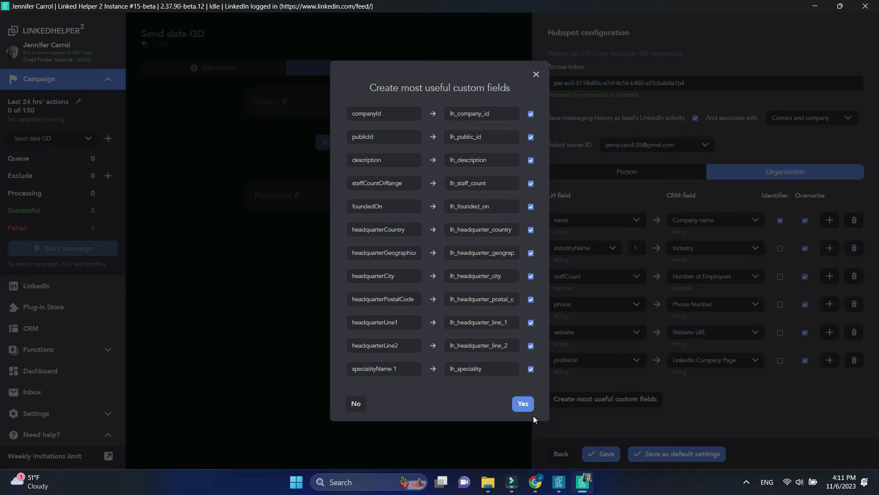
{"action": "left_click", "coordinate": [531, 322]}
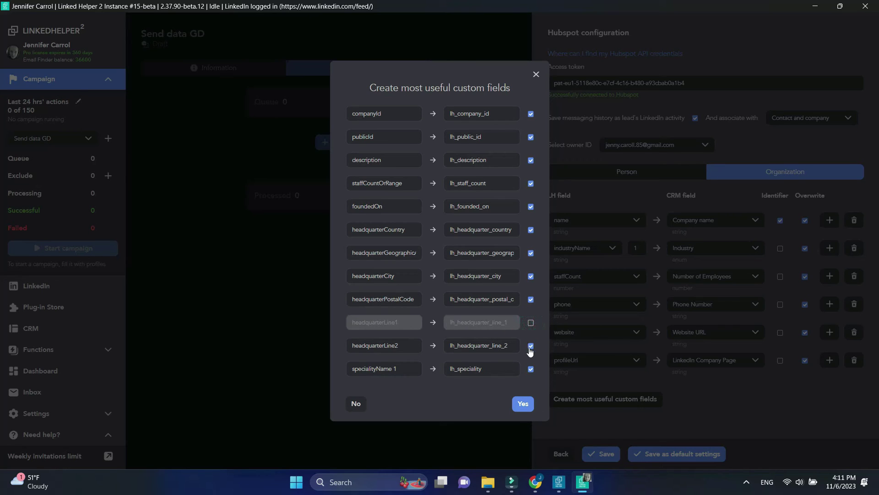
{"action": "left_click", "coordinate": [531, 346]}
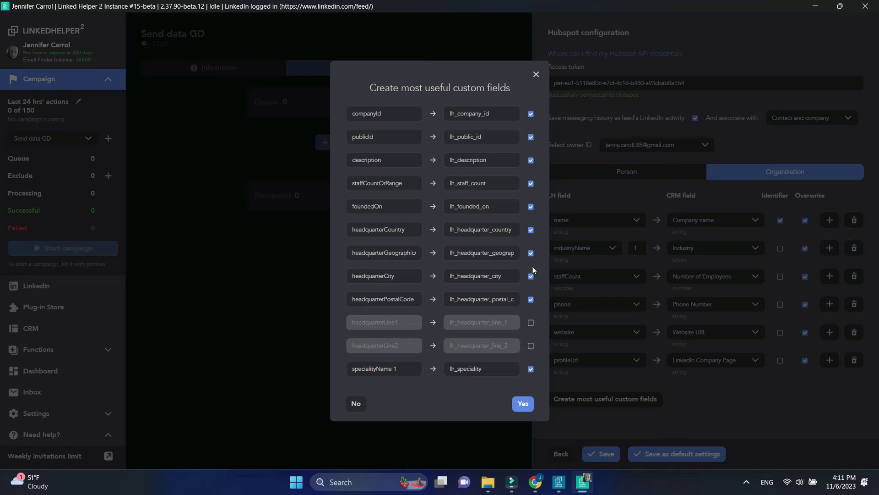
{"action": "left_click", "coordinate": [531, 299]}
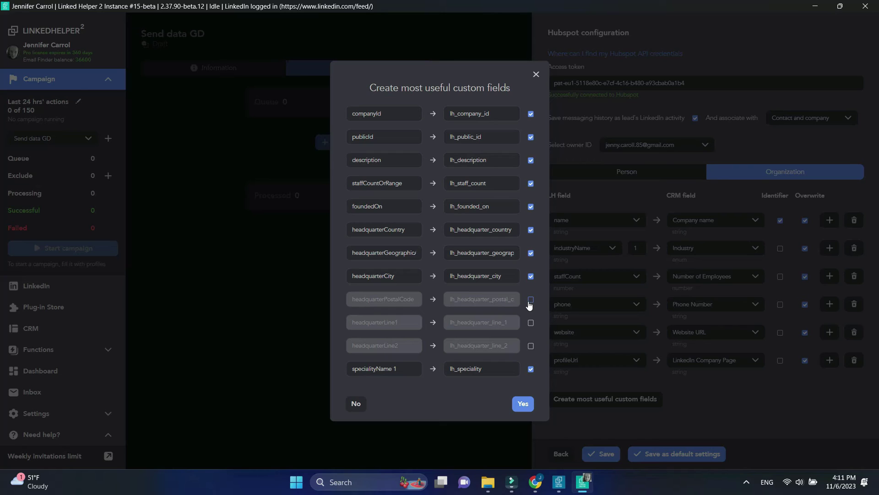
{"action": "left_click", "coordinate": [523, 403]}
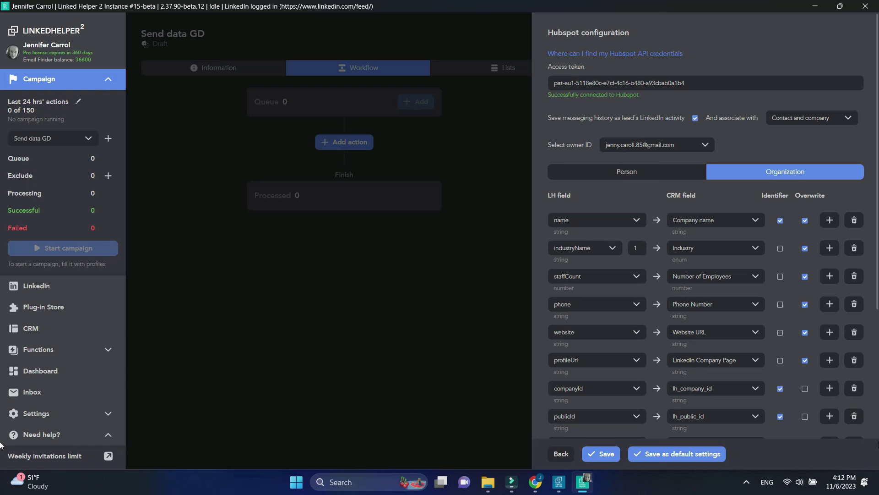
{"action": "scroll", "coordinate": [797, 350], "scroll_direction": "down", "scroll_amount": 5}
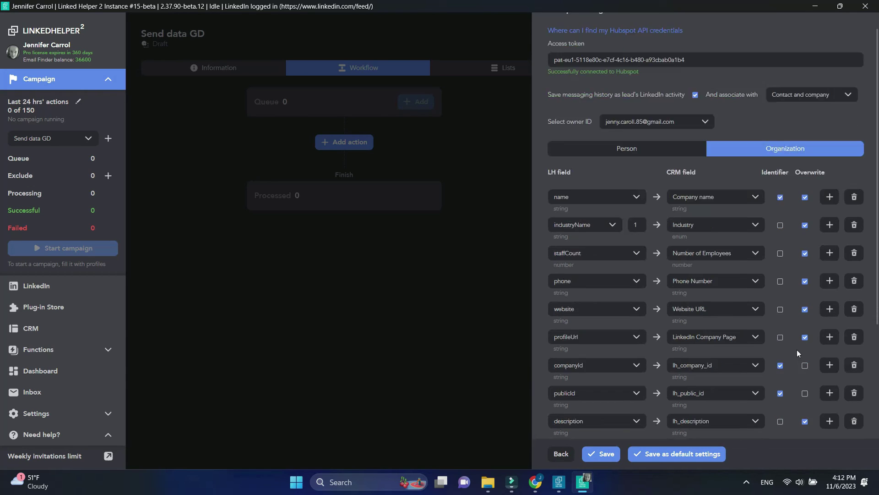
{"action": "scroll", "coordinate": [797, 351], "scroll_direction": "down", "scroll_amount": 5}
{"action": "scroll", "coordinate": [796, 350], "scroll_direction": "down", "scroll_amount": 2}
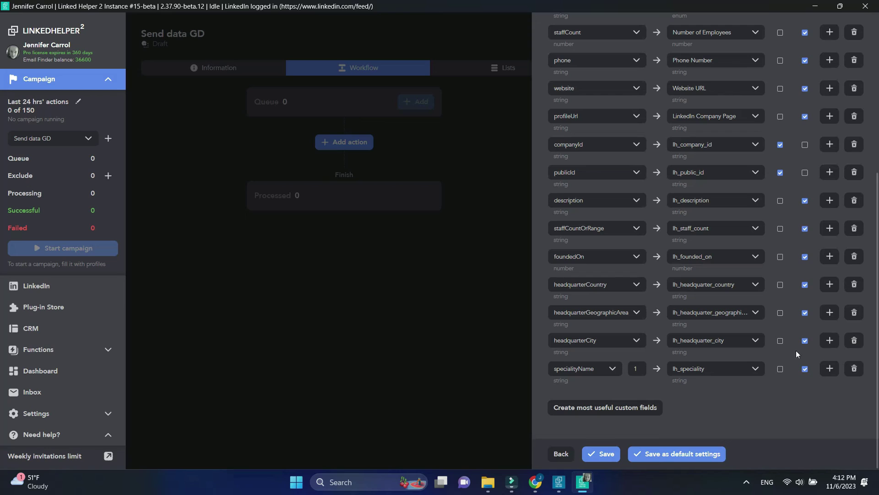
- Save the organization mappings as default settings and save the HubSpot configuration
{"action": "left_click", "coordinate": [683, 453]}
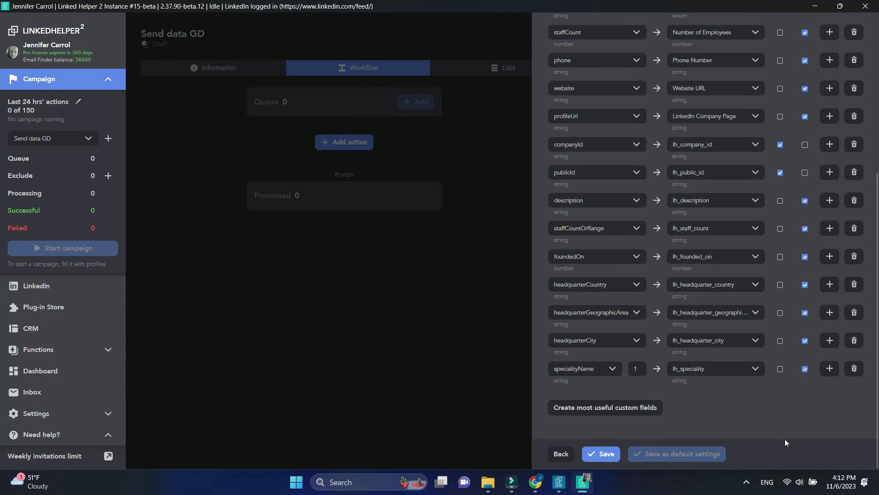
{"action": "left_click", "coordinate": [607, 454]}
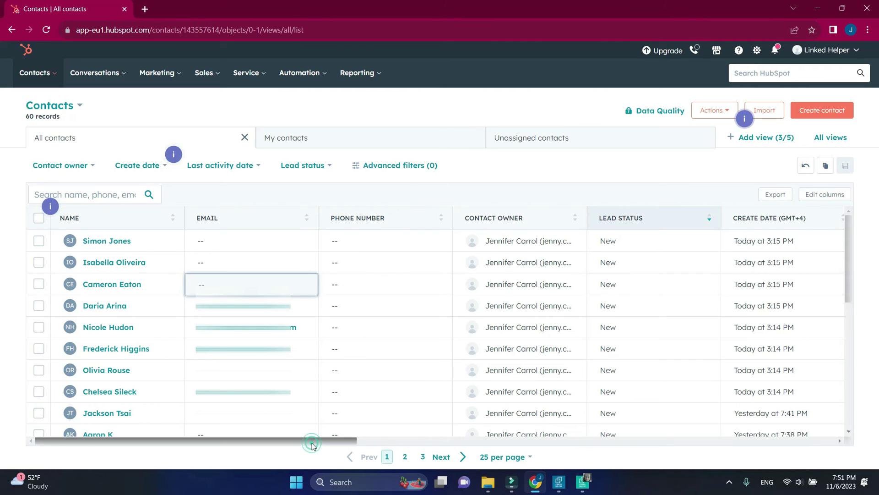
{"action": "left_click_drag", "start_coordinate": [405, 440], "coordinate": [657, 440]}
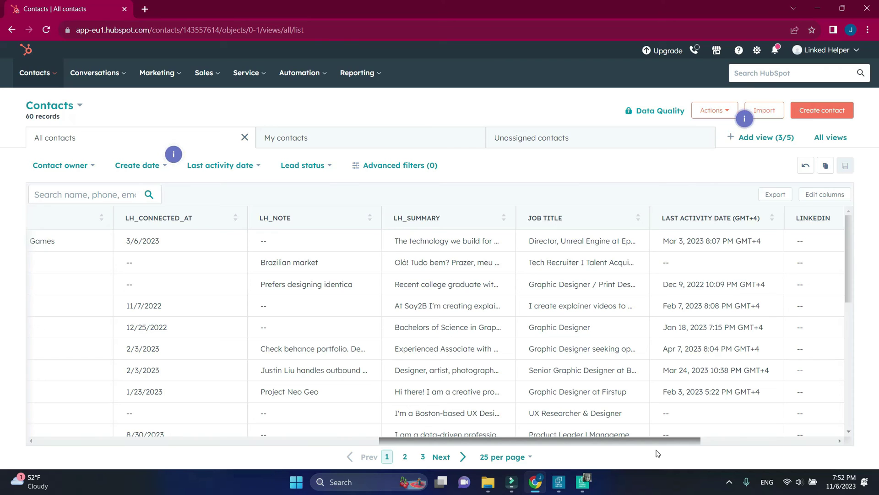
{"action": "left_click_drag", "start_coordinate": [657, 440], "coordinate": [810, 439]}
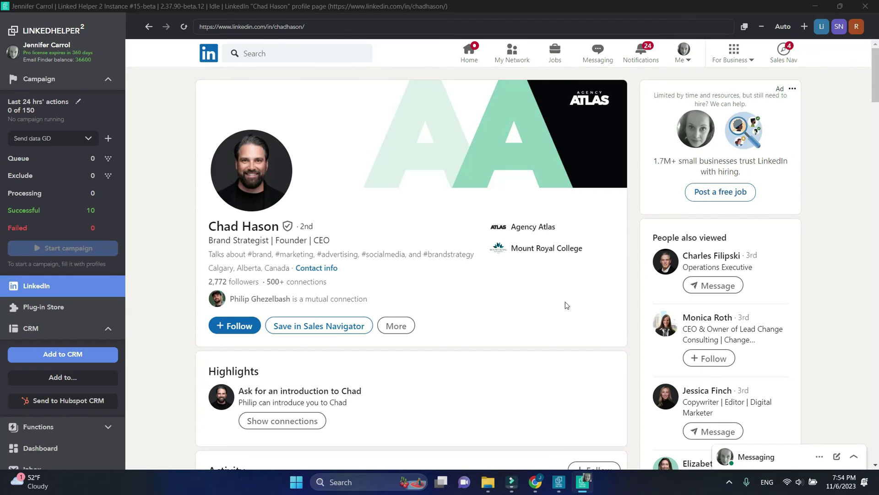
{"action": "scroll", "coordinate": [556, 349], "scroll_direction": "down", "scroll_amount": 2}
{"action": "scroll", "coordinate": [555, 348], "scroll_direction": "down", "scroll_amount": 4}
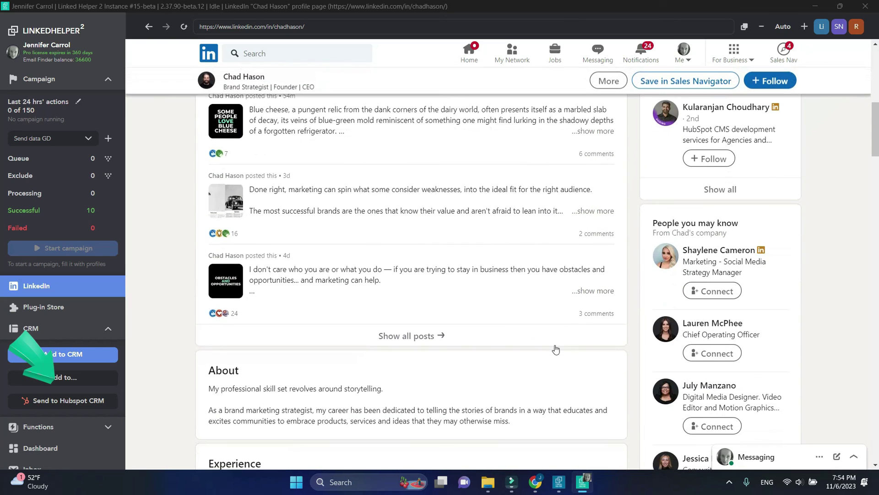
{"action": "scroll", "coordinate": [556, 349], "scroll_direction": "down", "scroll_amount": 3}
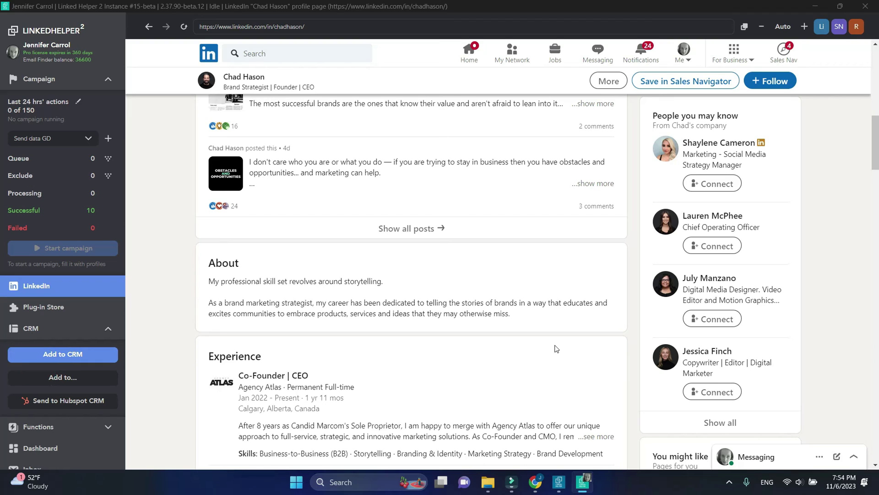
{"action": "left_click", "coordinate": [56, 400]}
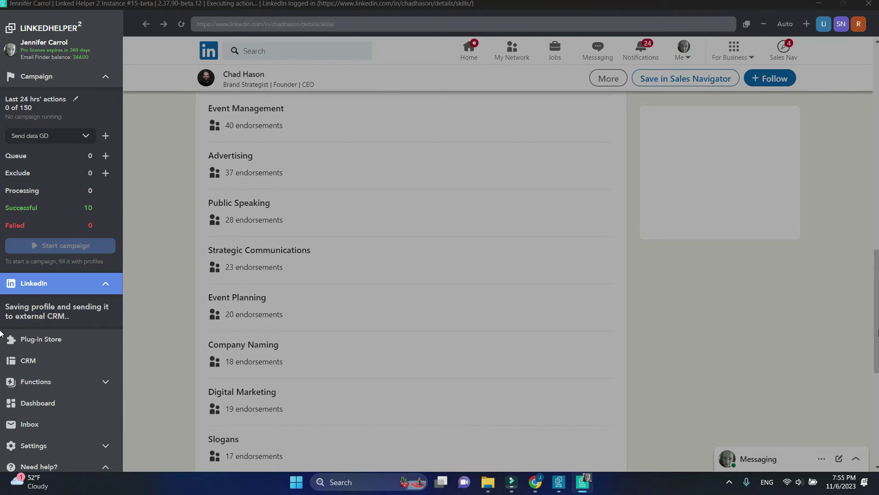
{"action": "key", "text": "alt+Tab"}
{"action": "left_click", "coordinate": [45, 29]}
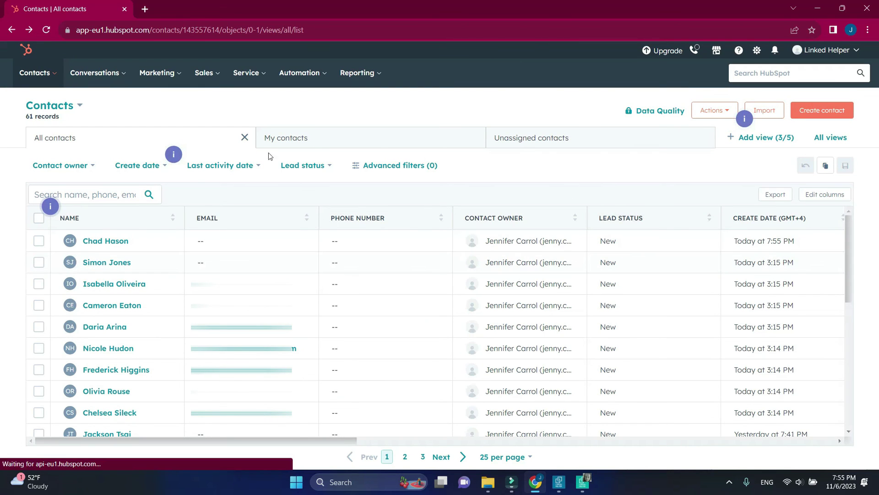
{"action": "left_click", "coordinate": [103, 241]}
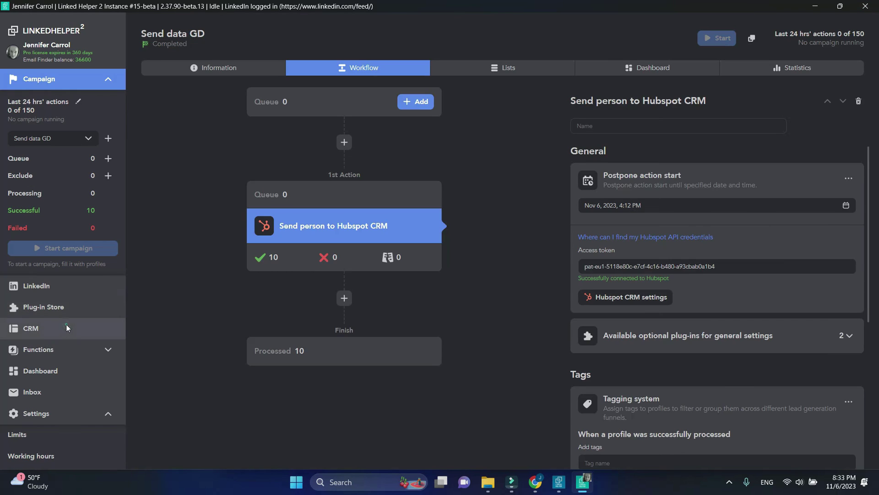
{"action": "left_click", "coordinate": [66, 324]}
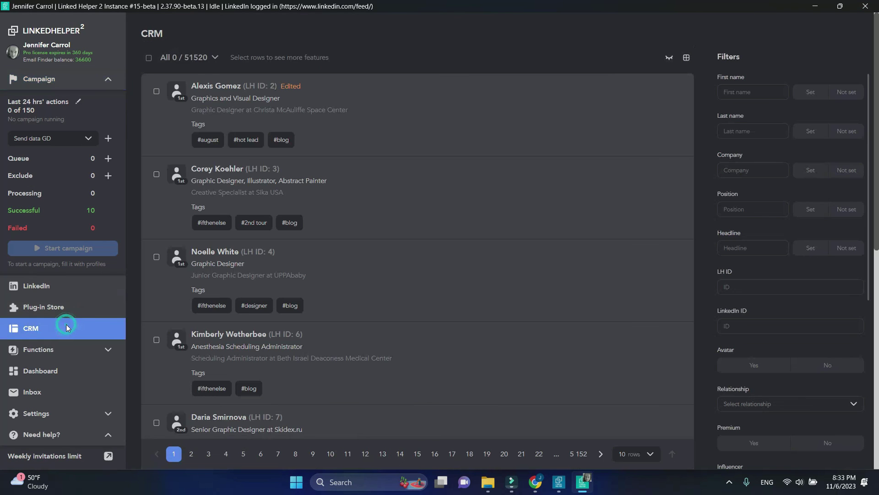
{"action": "left_click", "coordinate": [204, 174]}
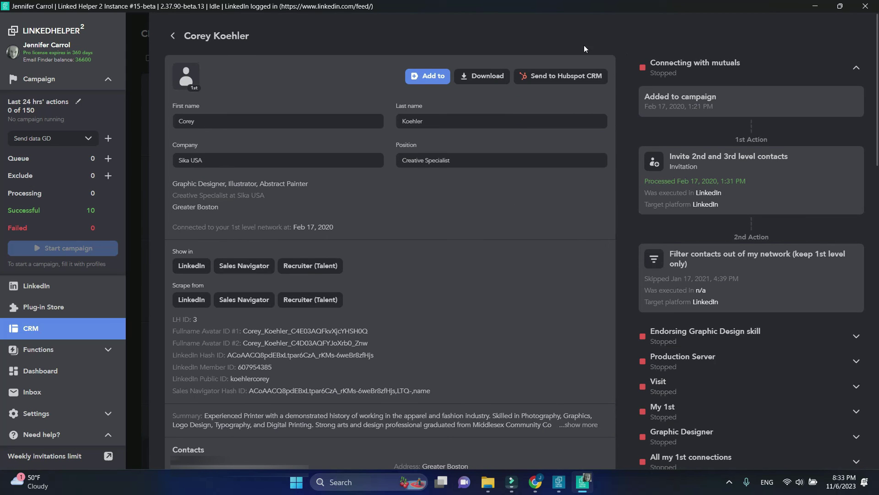
{"action": "left_click", "coordinate": [561, 75]}
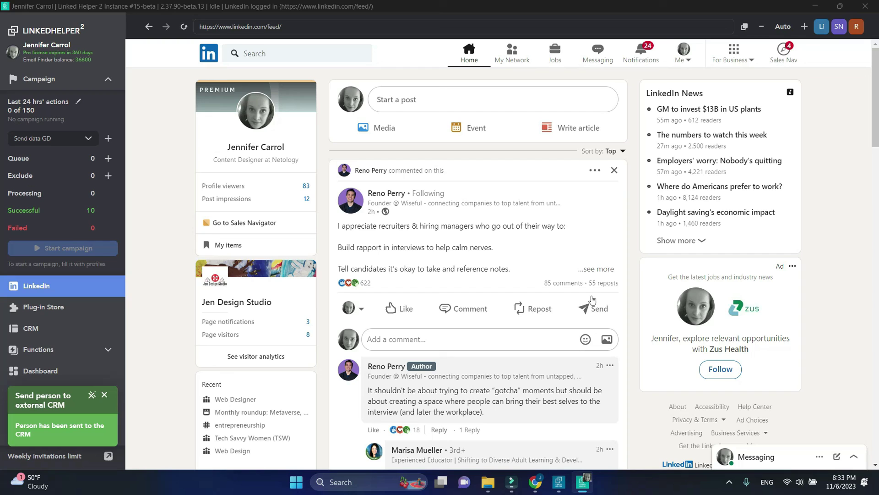
{"action": "left_click", "coordinate": [103, 395]}
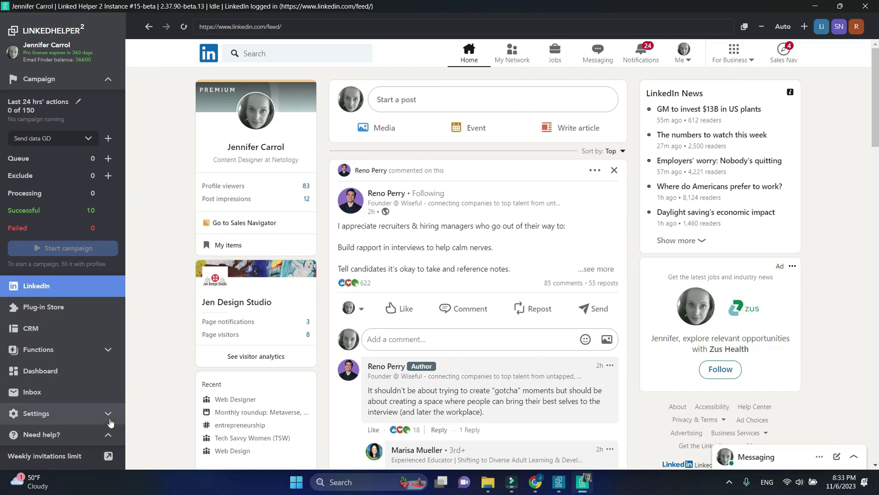
- Under External CRMs settings, set 'And associate with' to Contact and list available CRM configs
{"action": "left_click", "coordinate": [108, 413]}
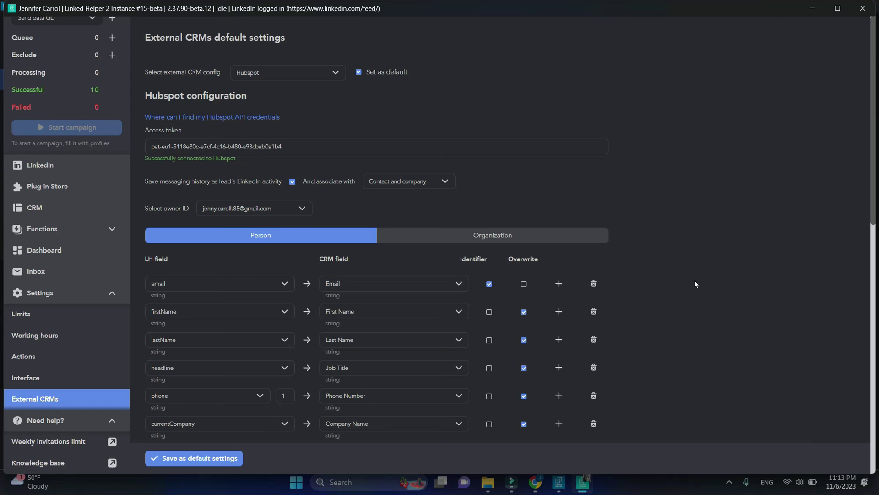
{"action": "left_click", "coordinate": [420, 182]}
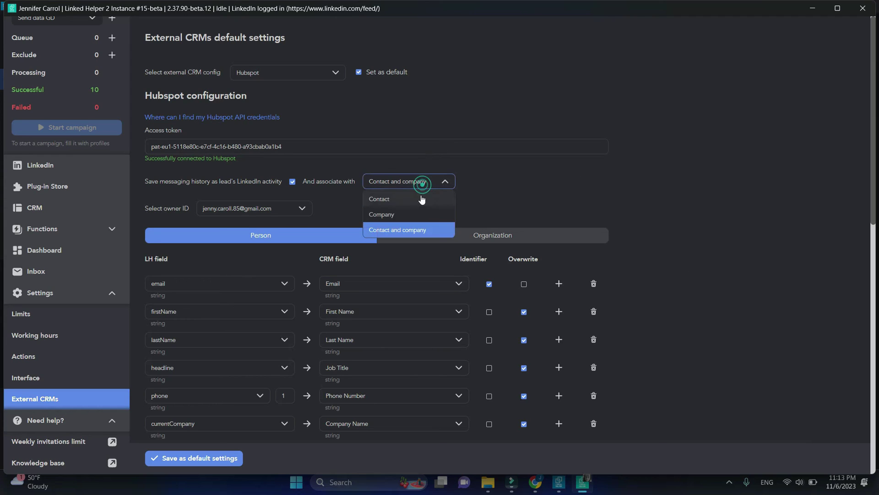
{"action": "left_click", "coordinate": [421, 199]}
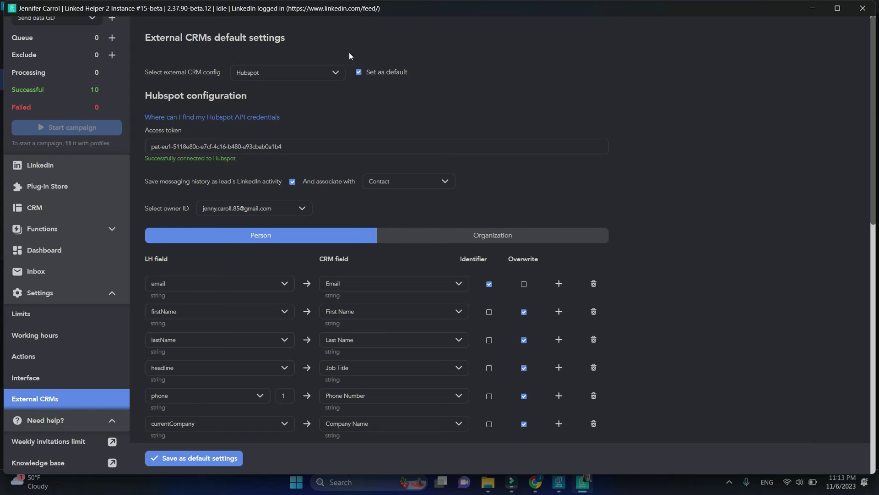
{"action": "left_click", "coordinate": [335, 73]}
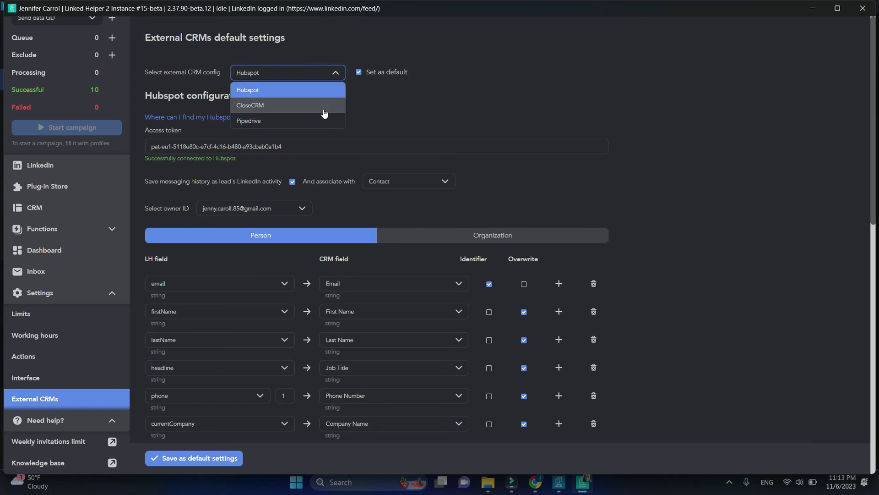